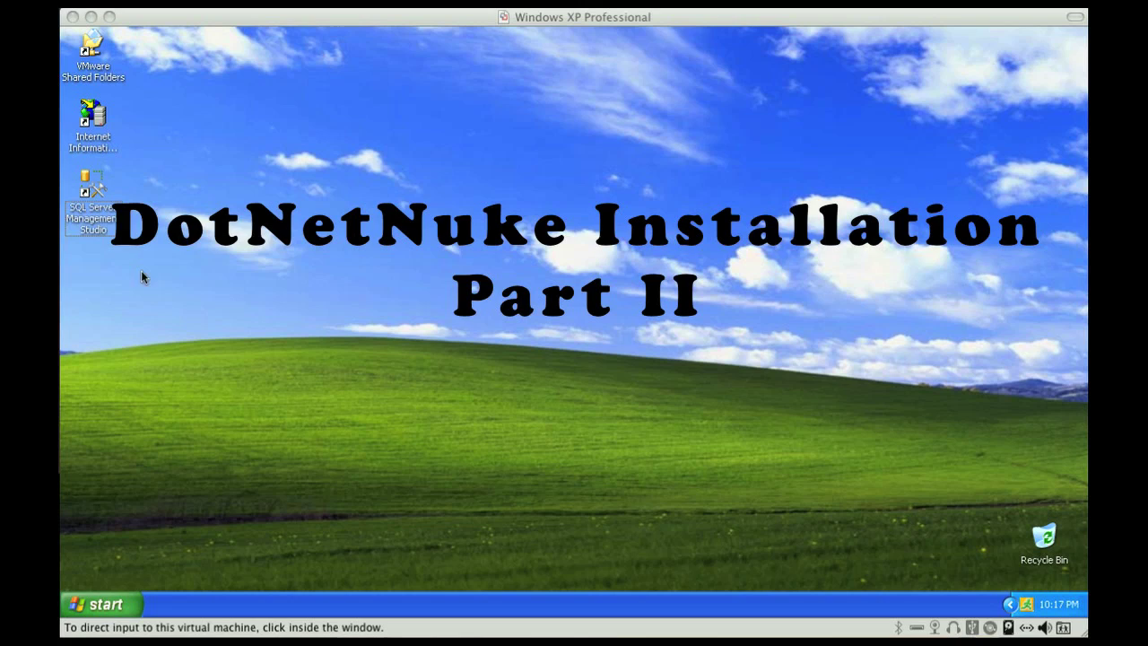
Select the SQL Server Management Studio shortcut on the desktop
click(95, 191)
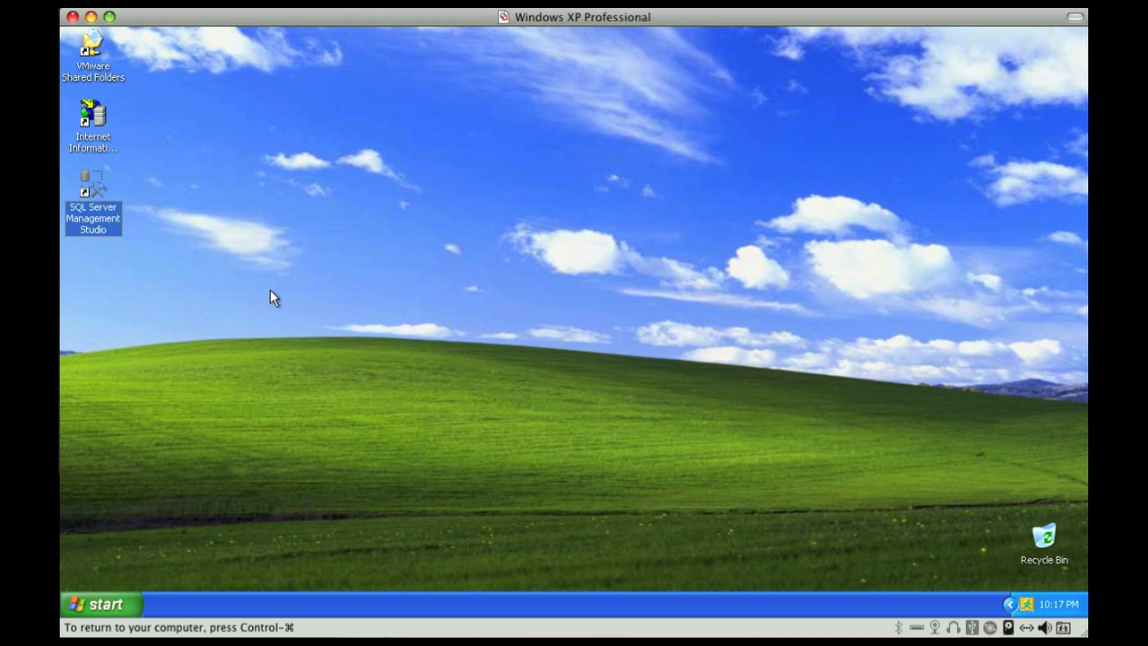
Launch Management Studio, connect to the local server and expand Databases to dnnlocal
double_click(87, 187)
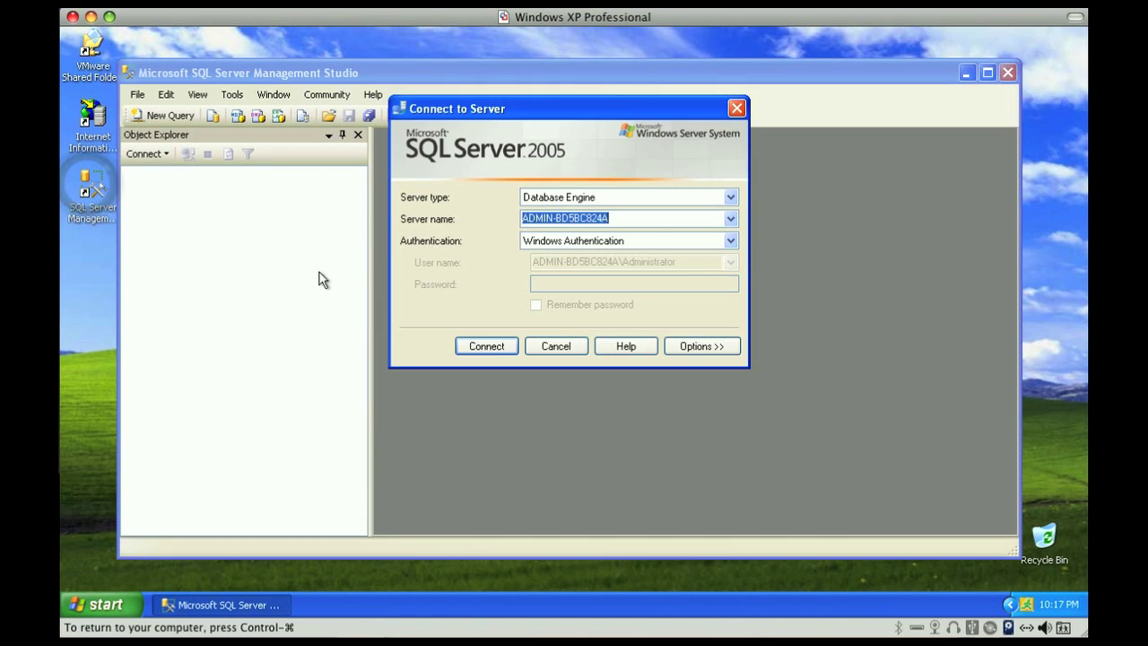
click(473, 350)
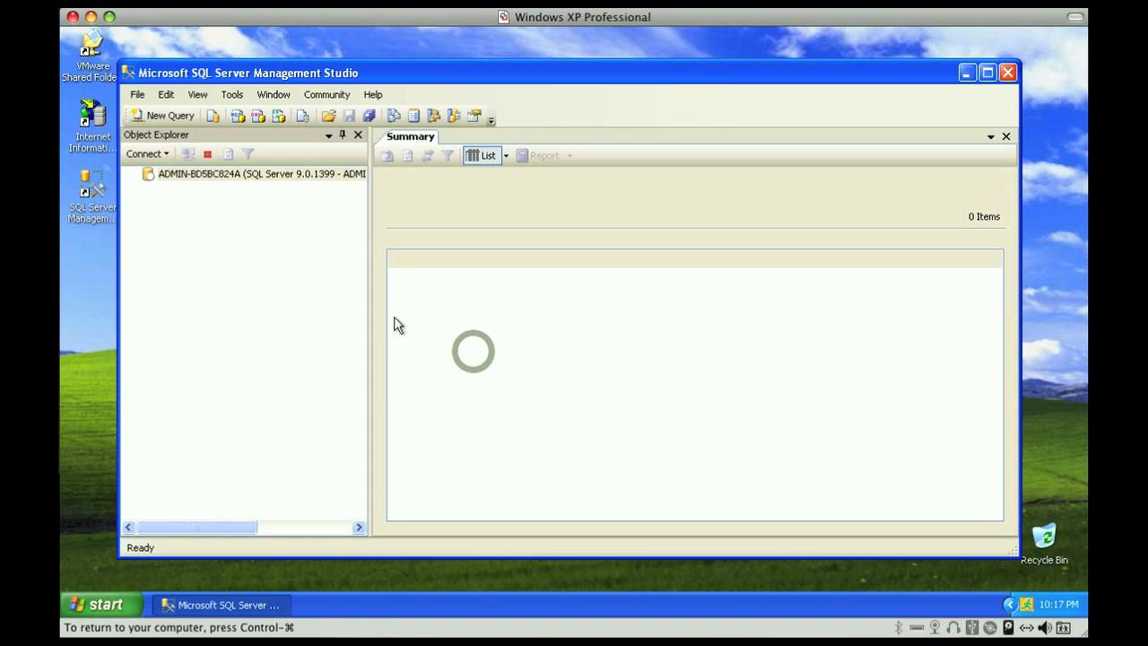
click(147, 188)
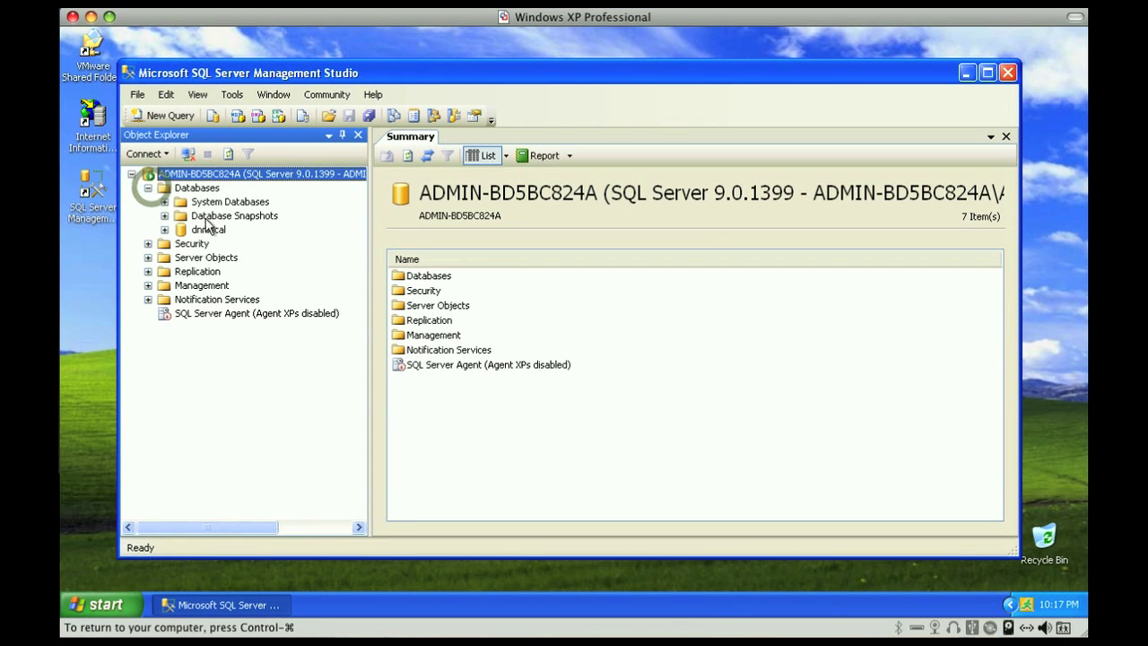
click(221, 229)
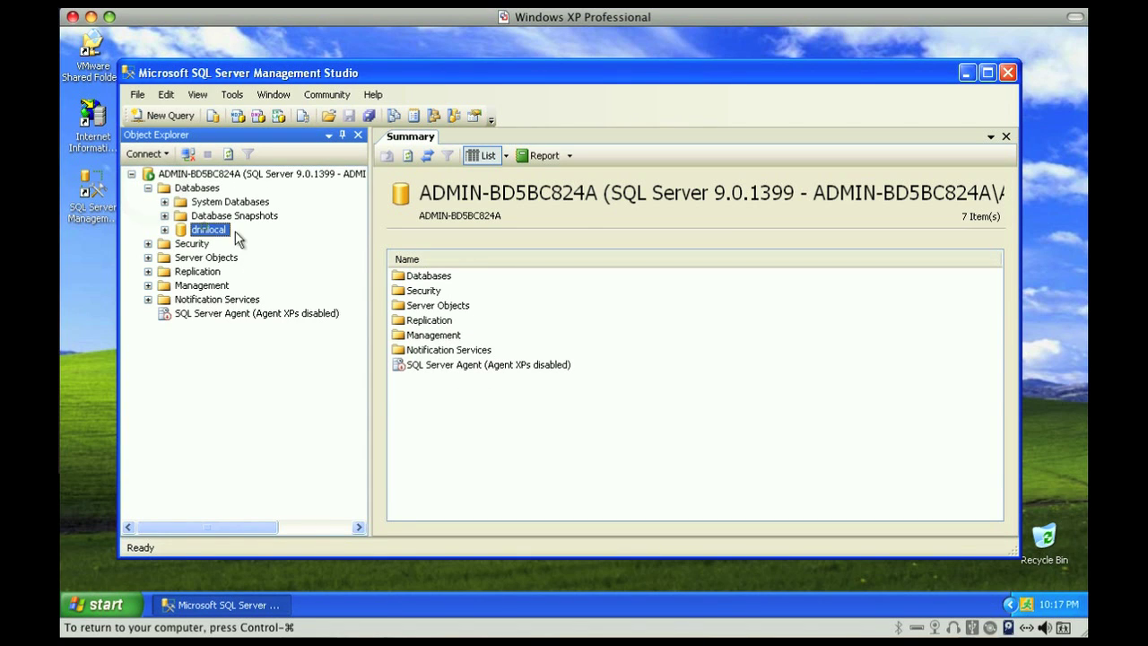
Start a New Database from the Databases menu, then cancel it
right_click(190, 189)
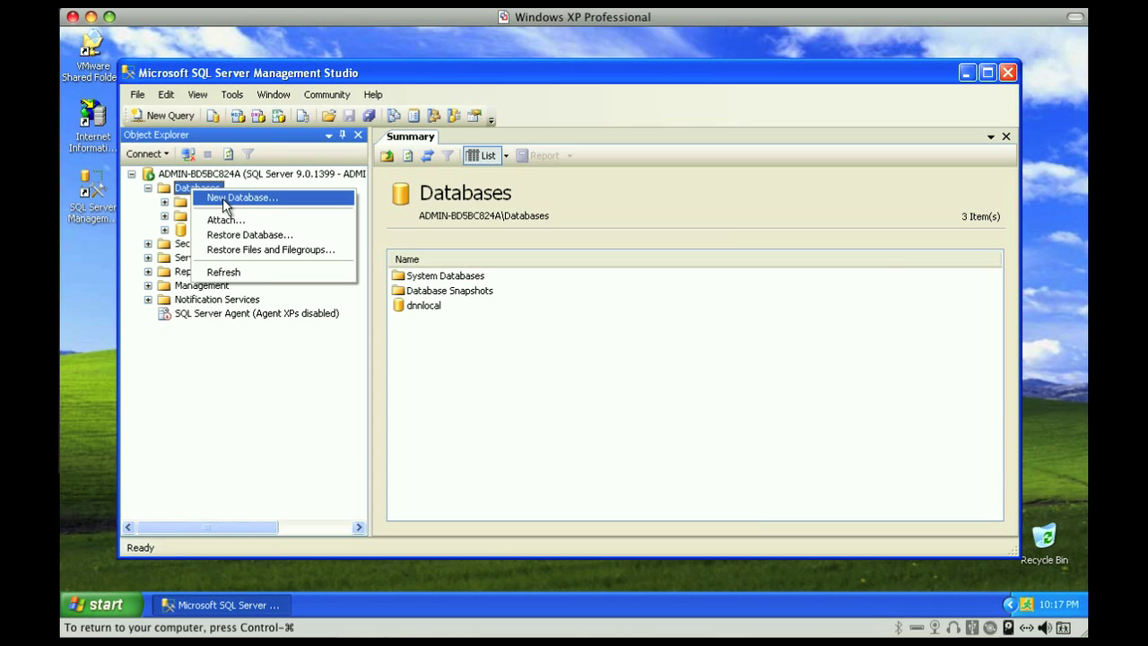
click(240, 197)
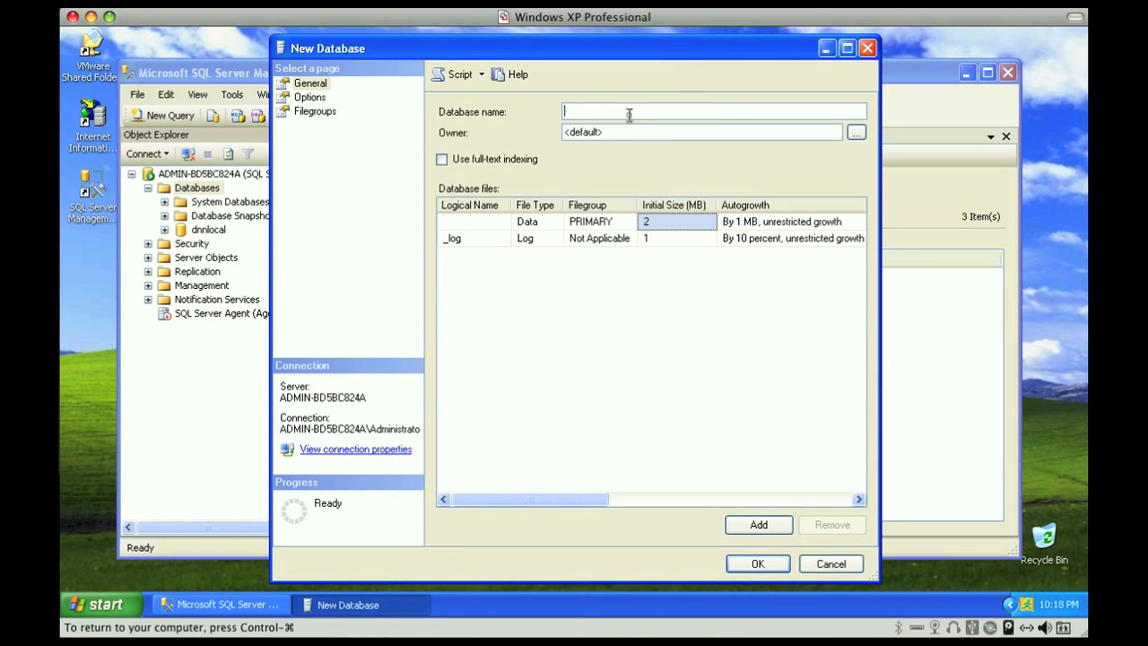
click(832, 564)
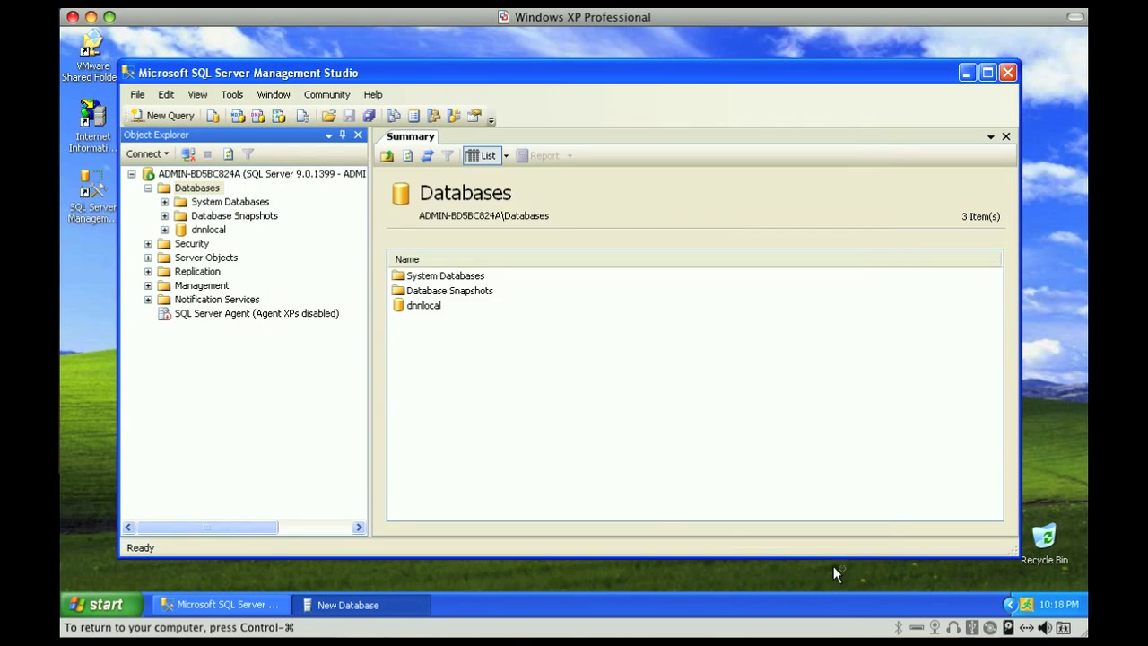
Confirm dnnlocal's Tables hold only system tables, then close Management Studio
click(207, 229)
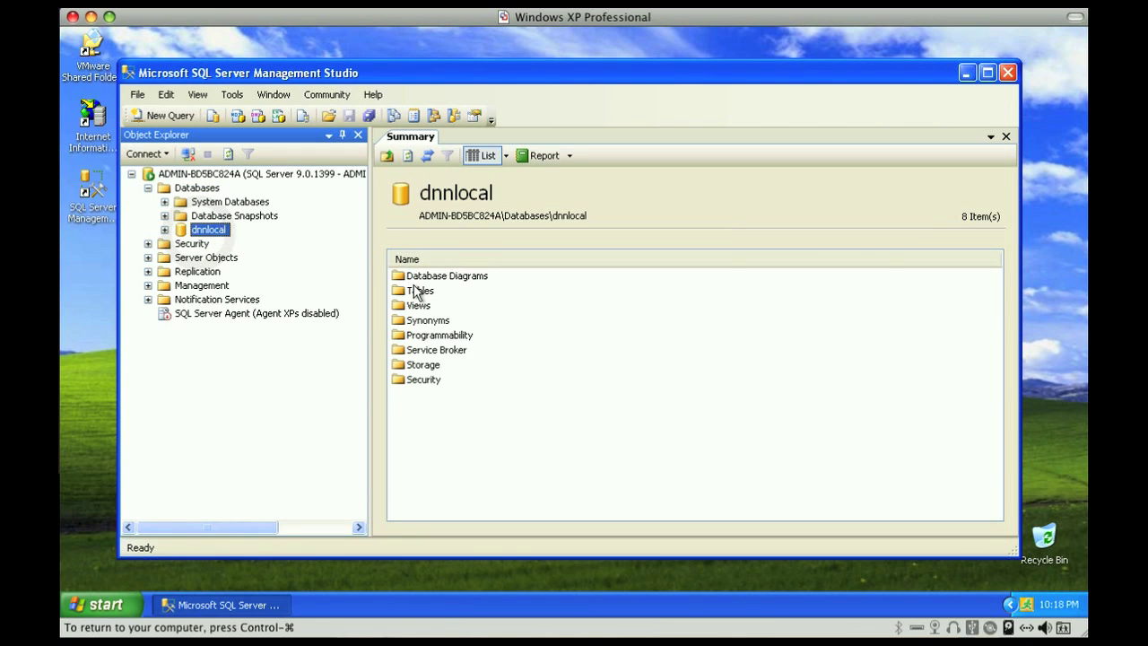
double_click(416, 292)
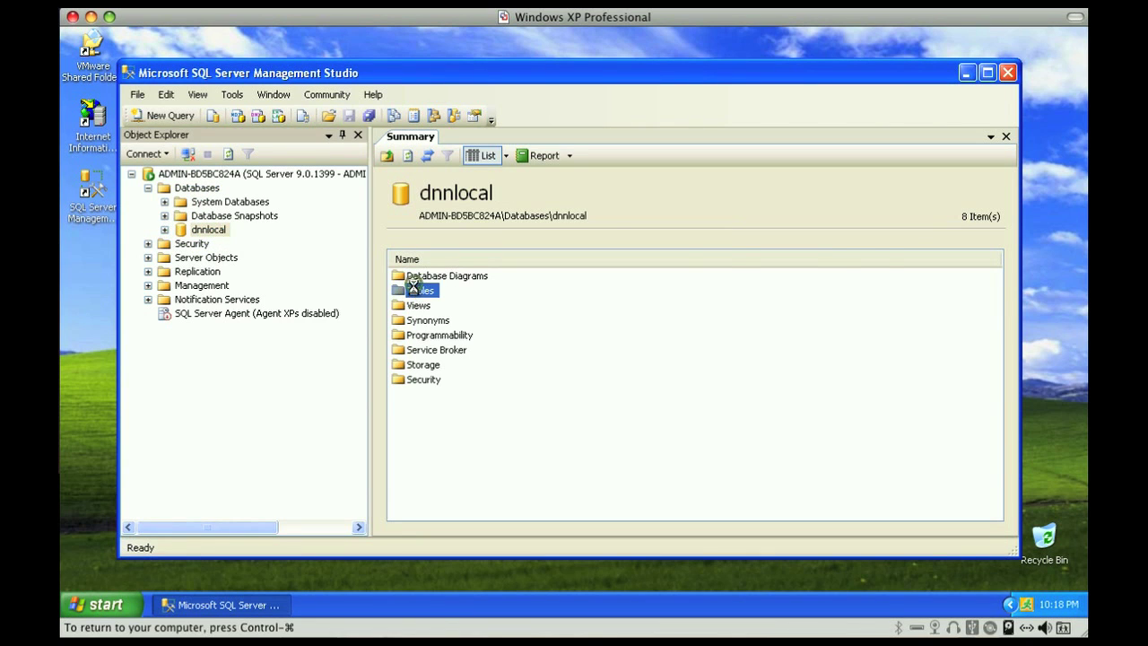
double_click(128, 73)
click(218, 75)
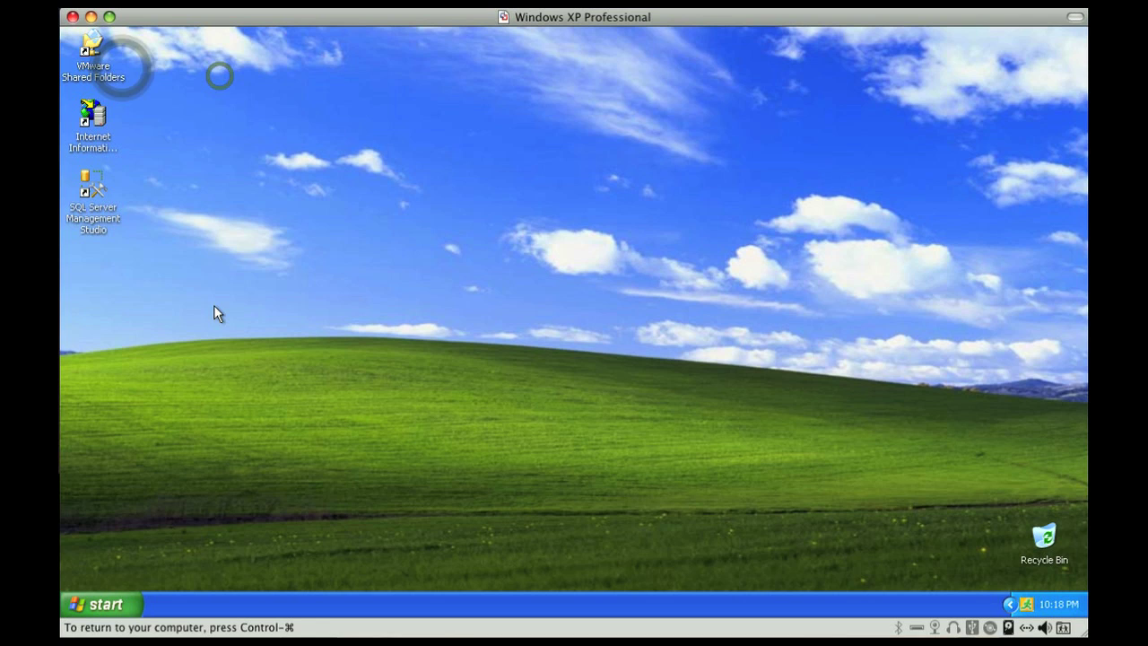
click(103, 603)
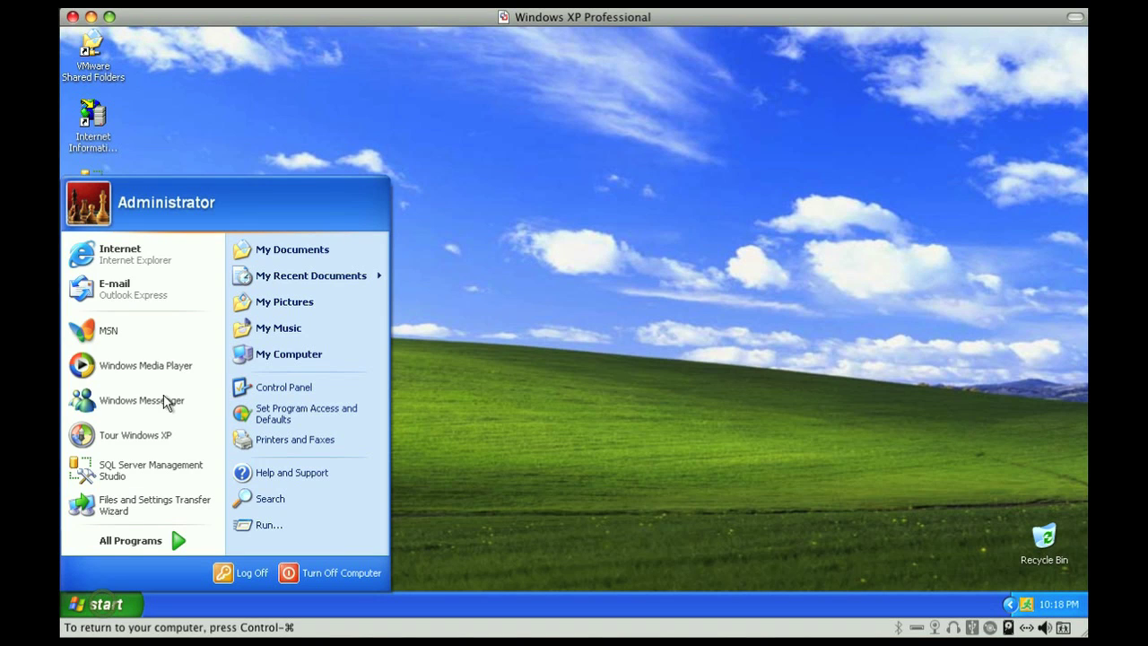
click(142, 255)
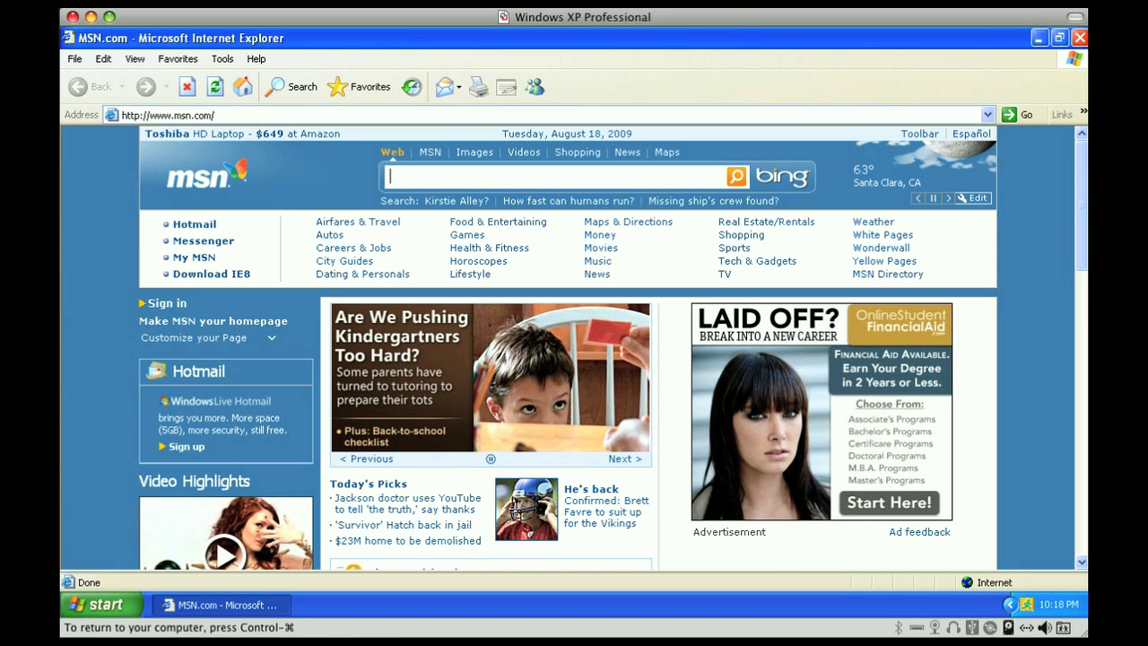
click(240, 115)
text(ht)
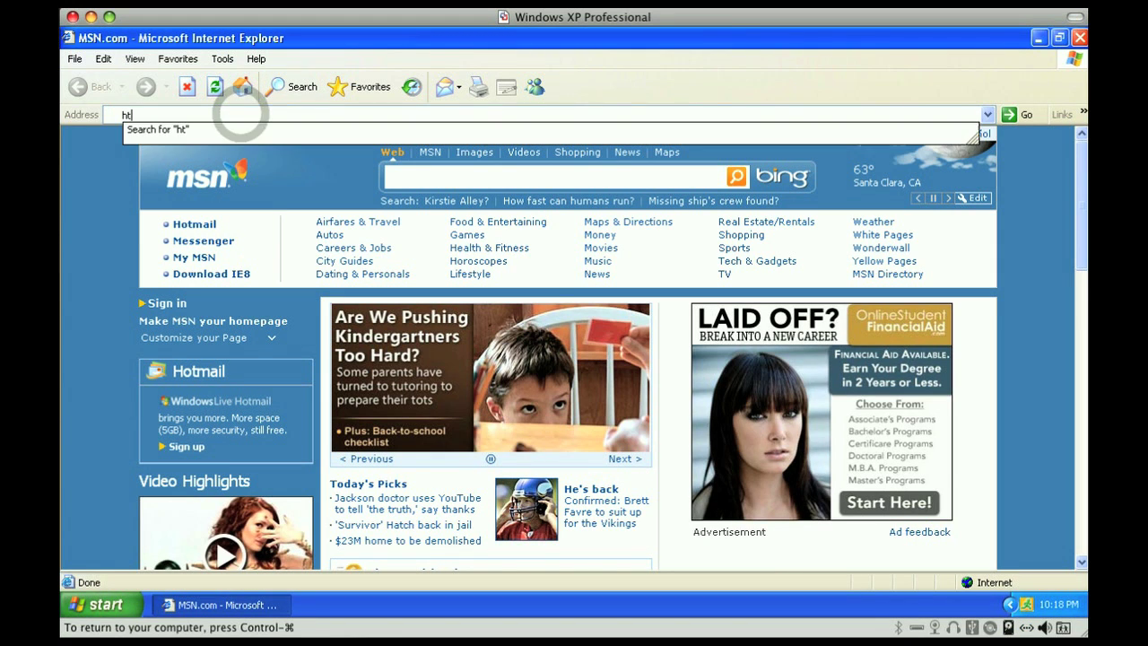
text(tp://l)
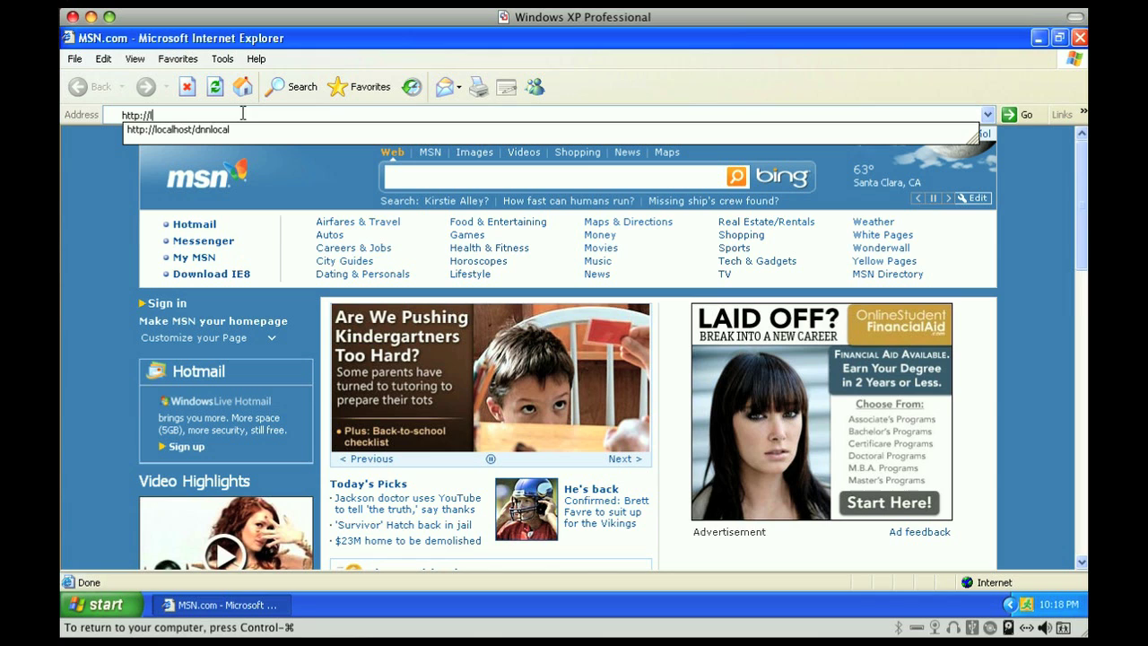
text(ocalhost)
key(Down)
key(Return)
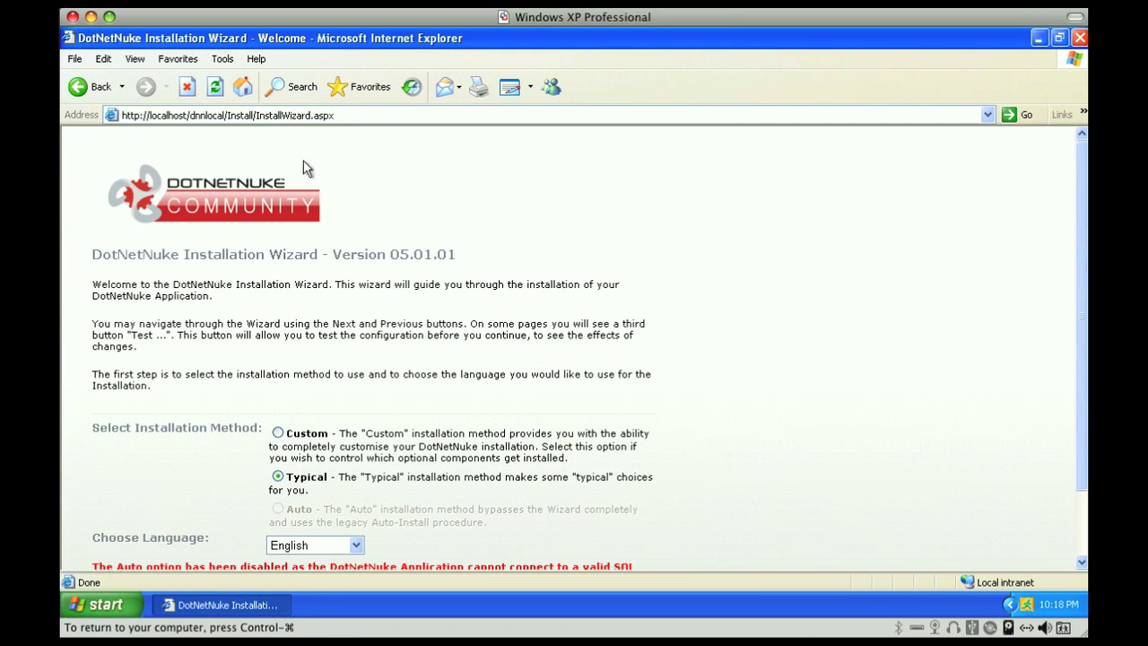
Keep the Typical installation in English and continue to the file permissions check
scroll(511, 235, down, 1)
scroll(514, 236, down, 2)
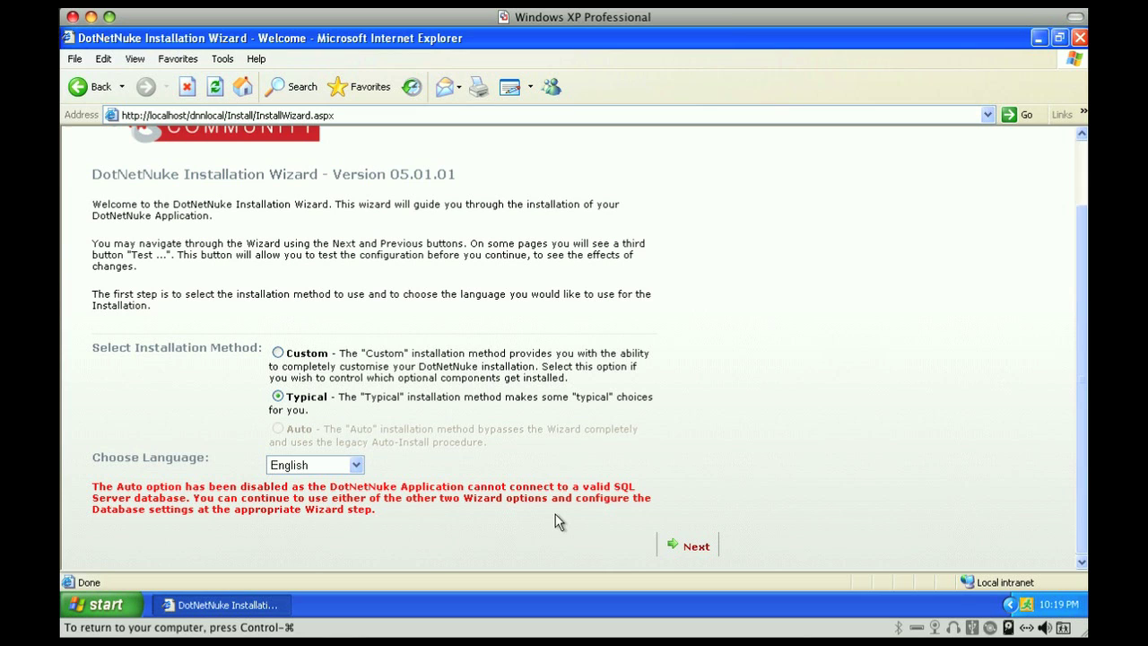
click(682, 543)
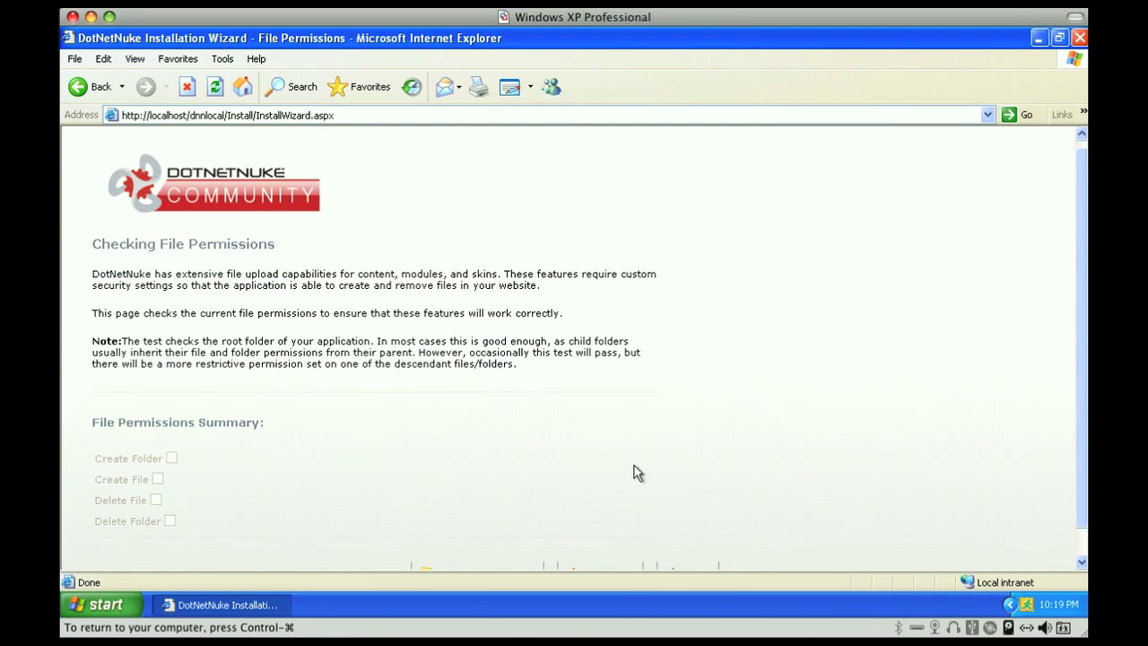
Run Test Permissions, confirm all four permissions pass, and advance to the database step
scroll(638, 473, down, 1)
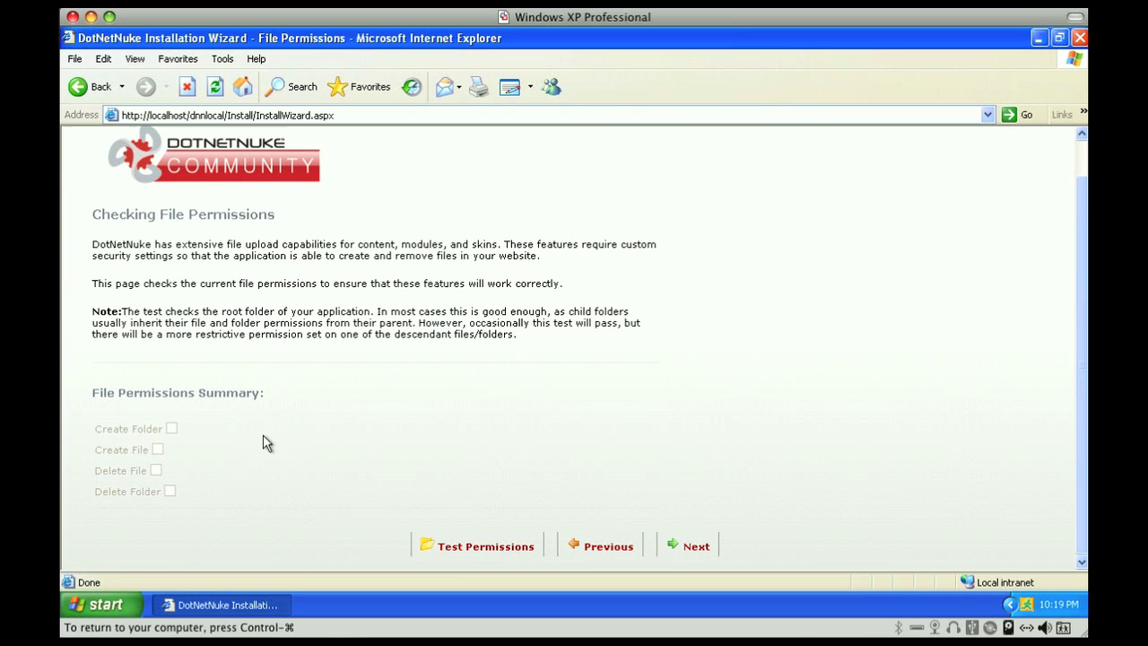
click(465, 556)
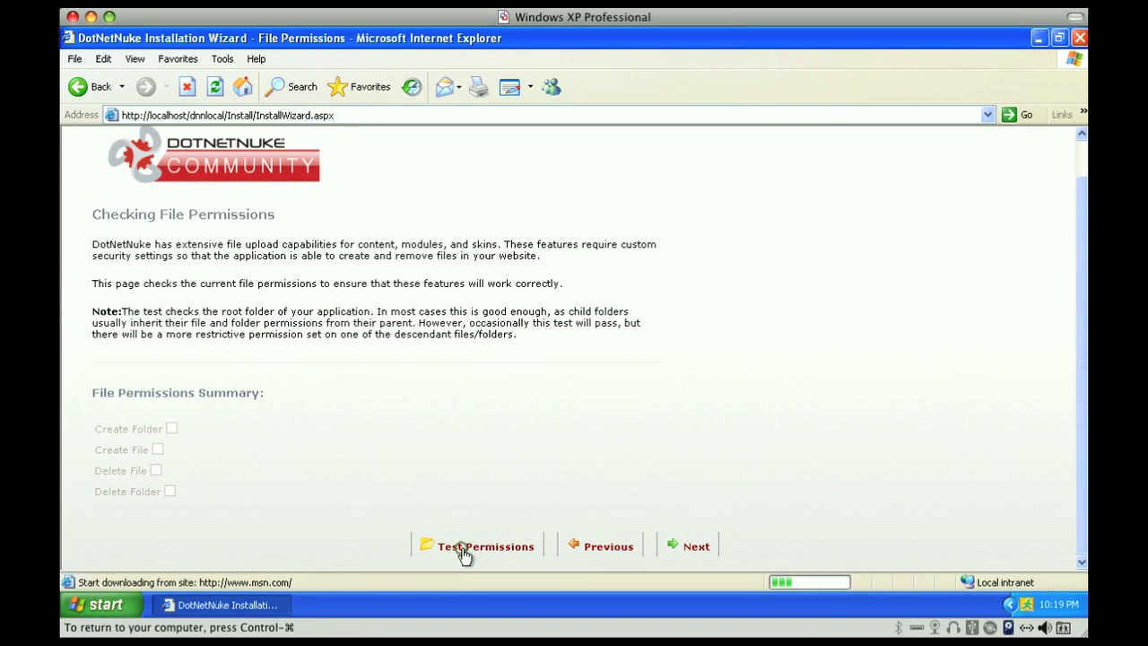
scroll(450, 473, down, 2)
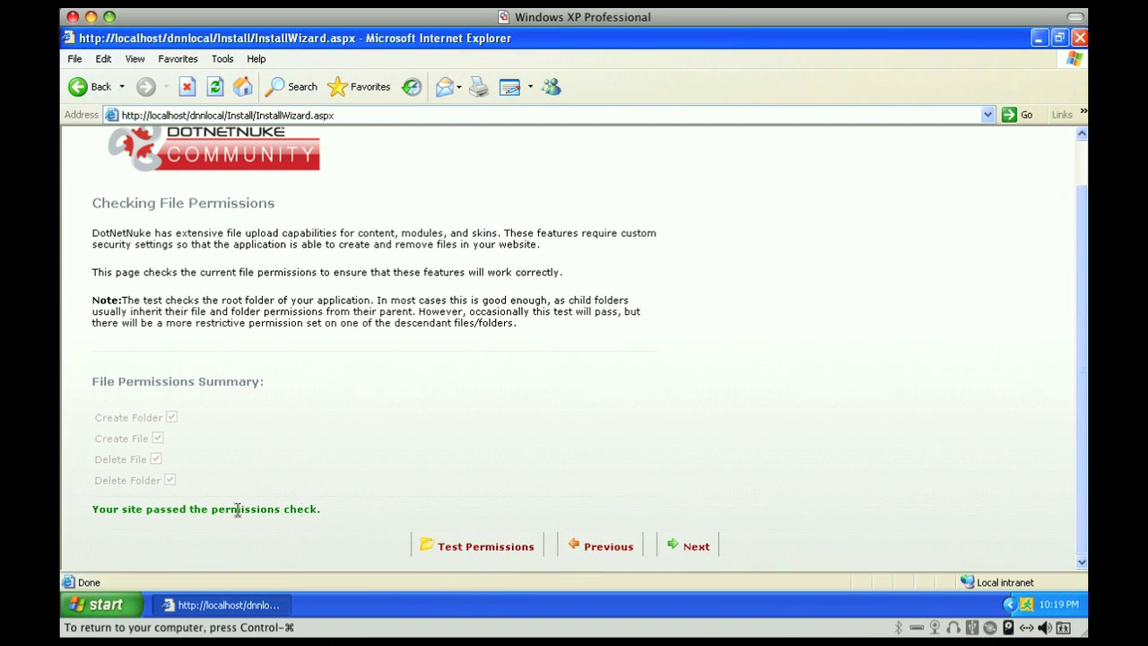
click(698, 549)
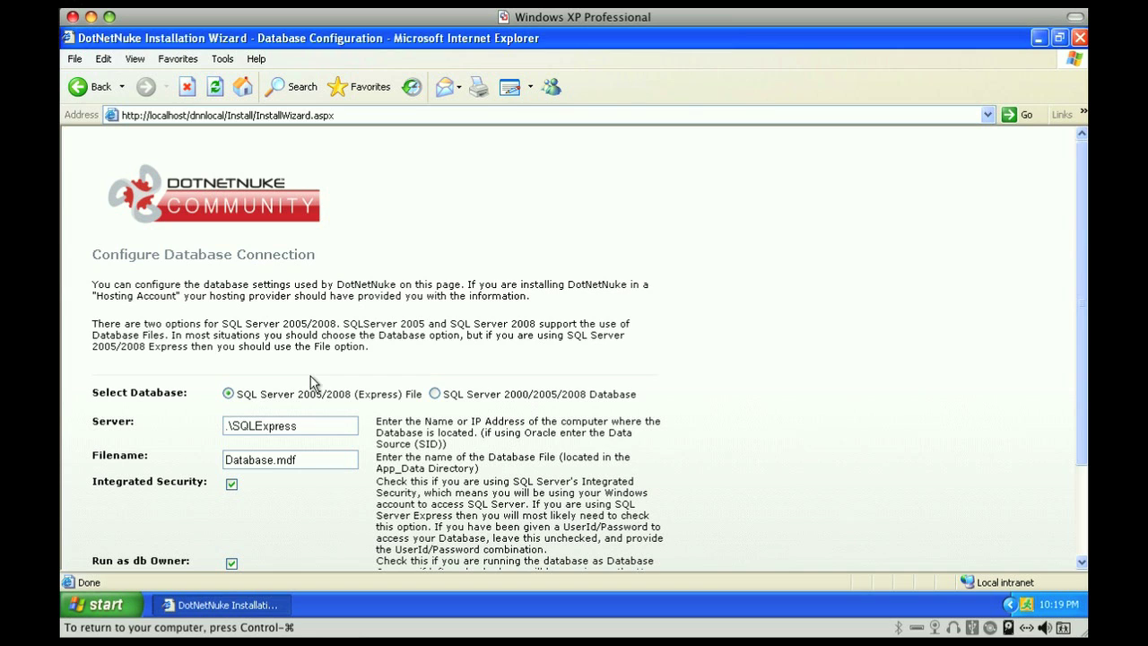
Choose SQL Server with server localhost, database dnnlocal, and Integrated Security turned off
click(434, 395)
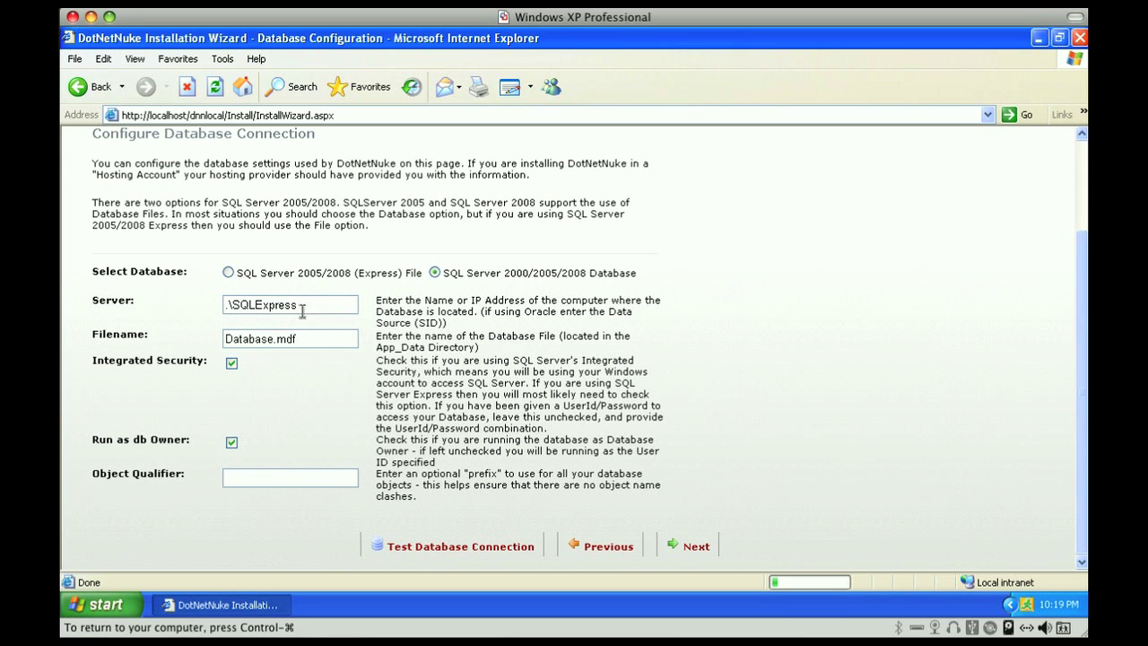
drag(307, 305, 213, 305)
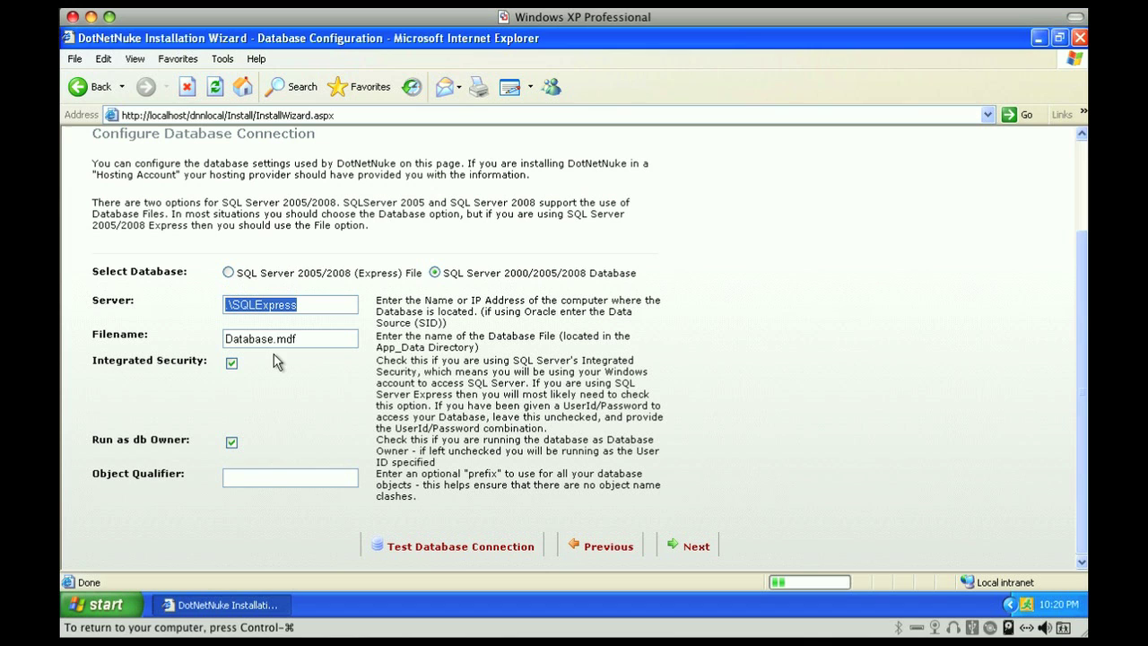
click(232, 364)
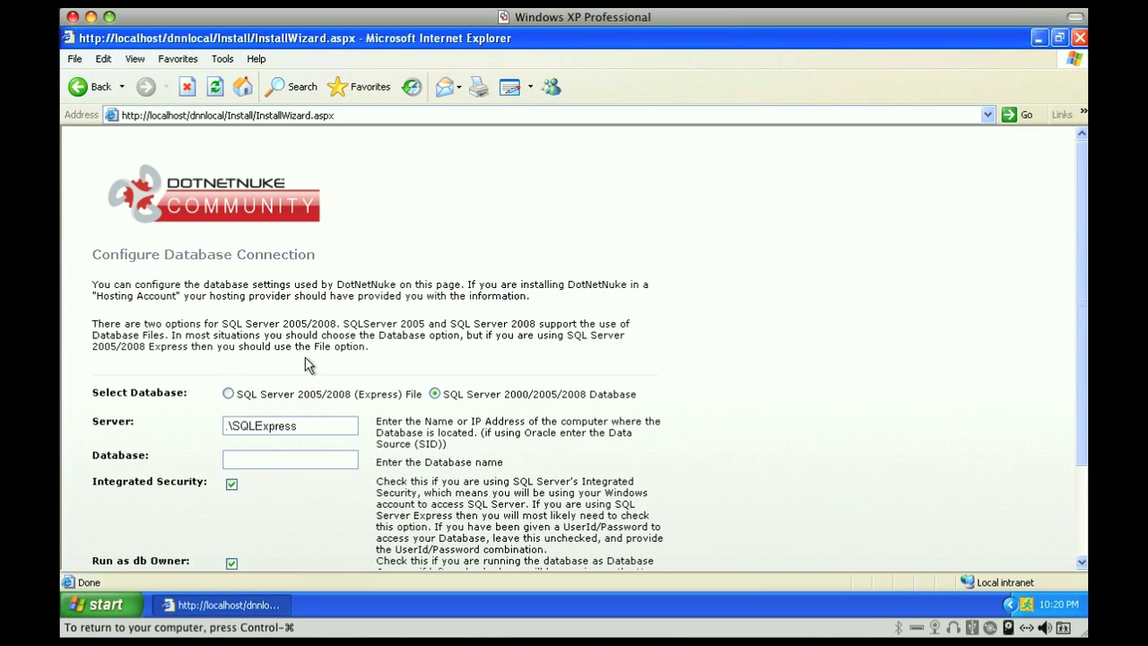
scroll(305, 363, down, 3)
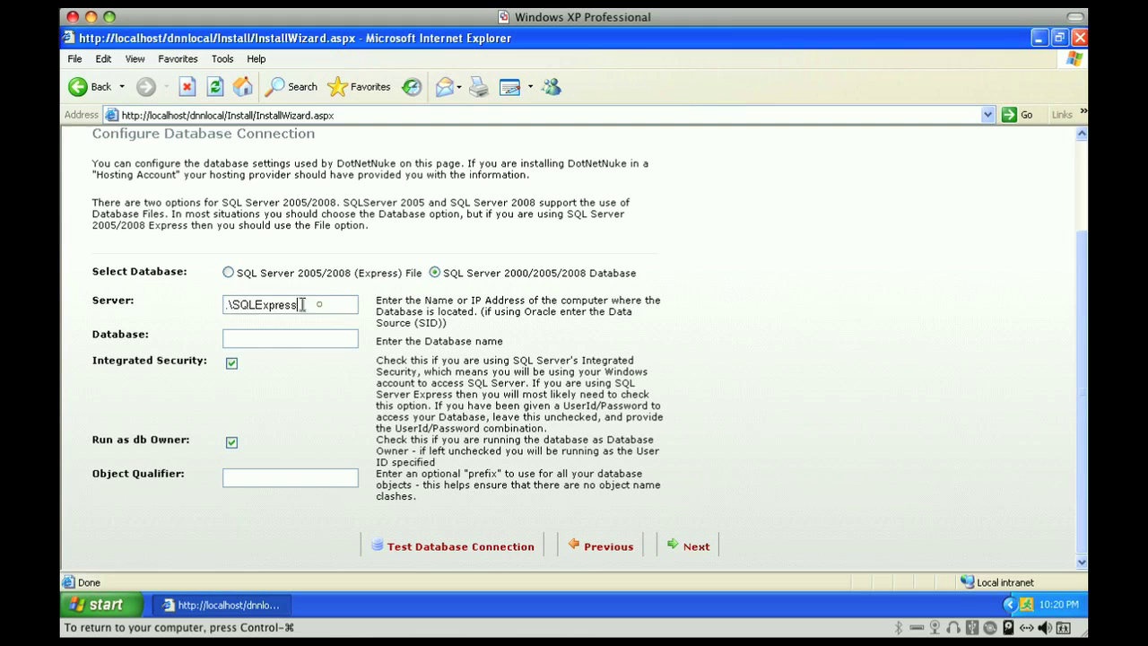
drag(319, 305, 189, 305)
text(localhost)
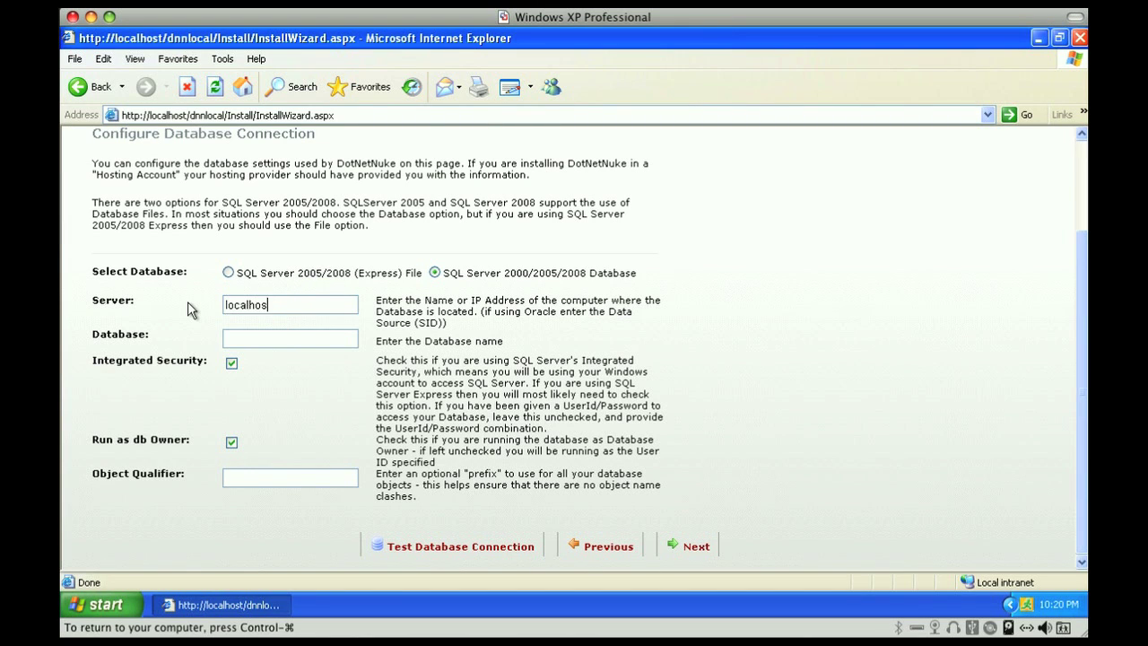
key(Tab)
text(dnnlocal)
click(230, 368)
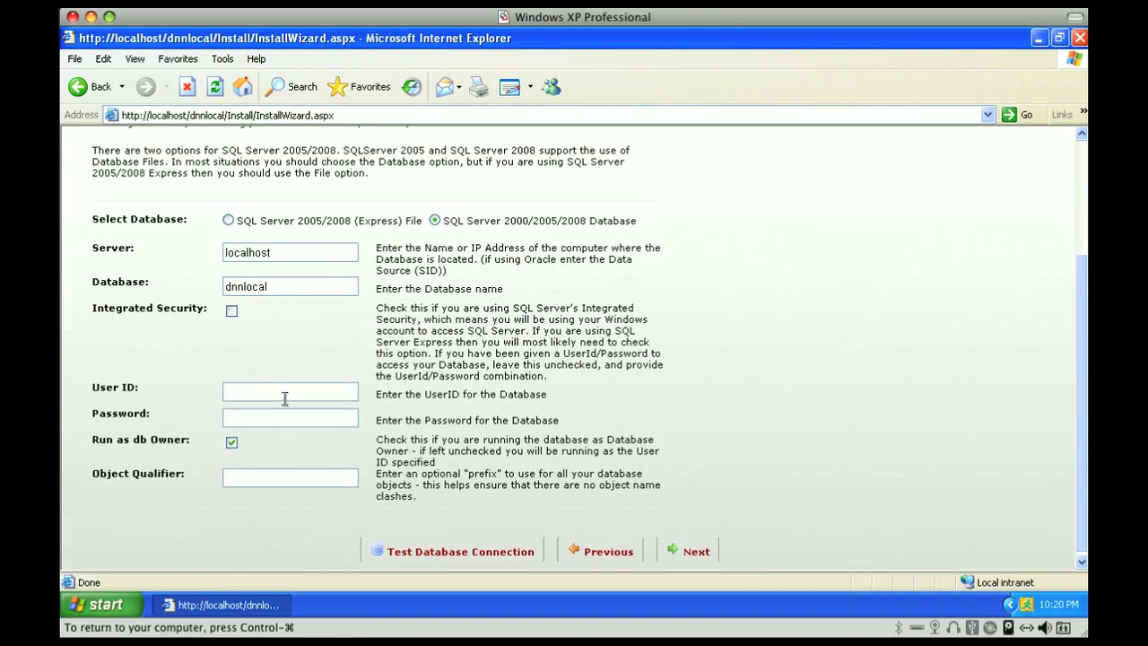
Enter user ID sa and the login password, then test the connection successfully
click(272, 396)
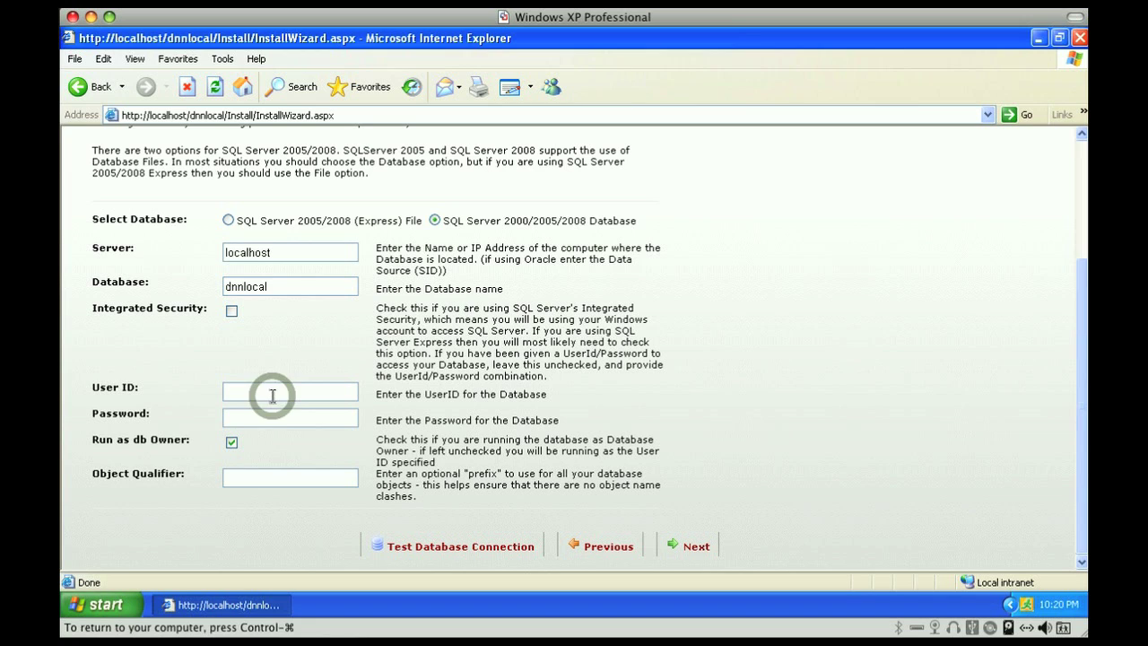
text(sa)
click(278, 415)
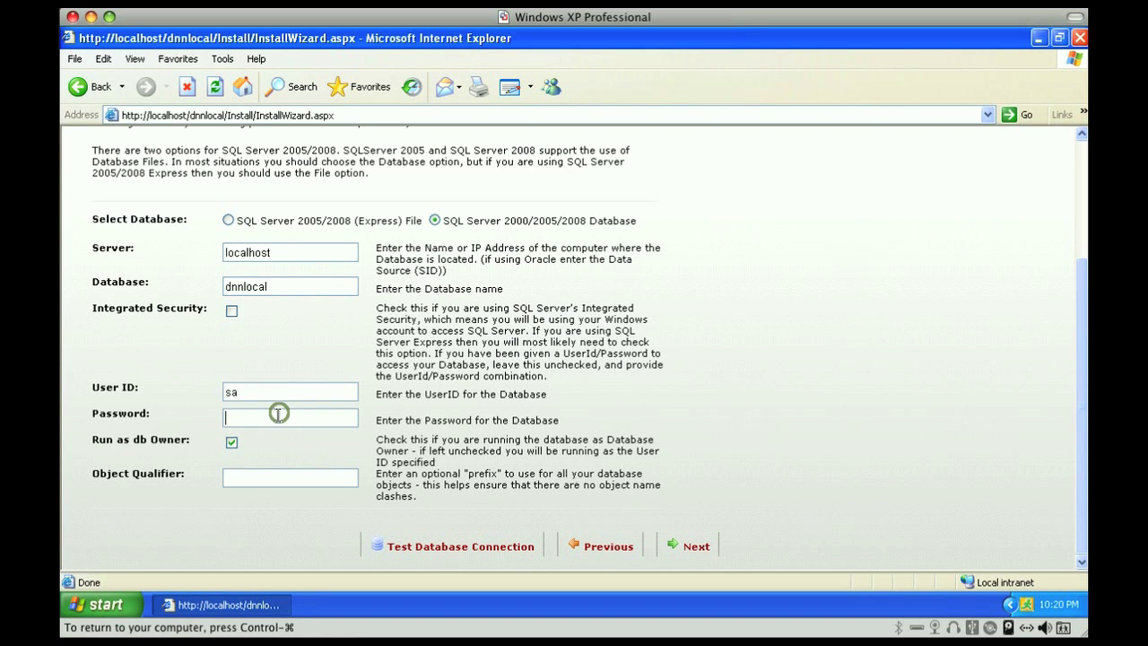
text(•••)
click(459, 544)
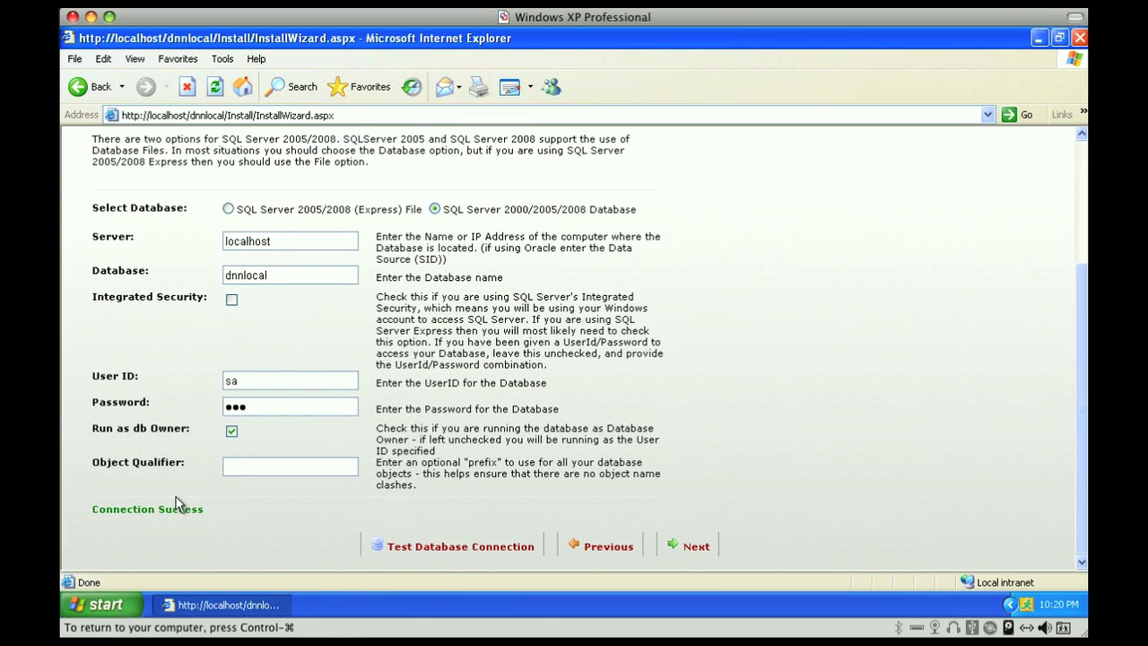
triple_click(205, 509)
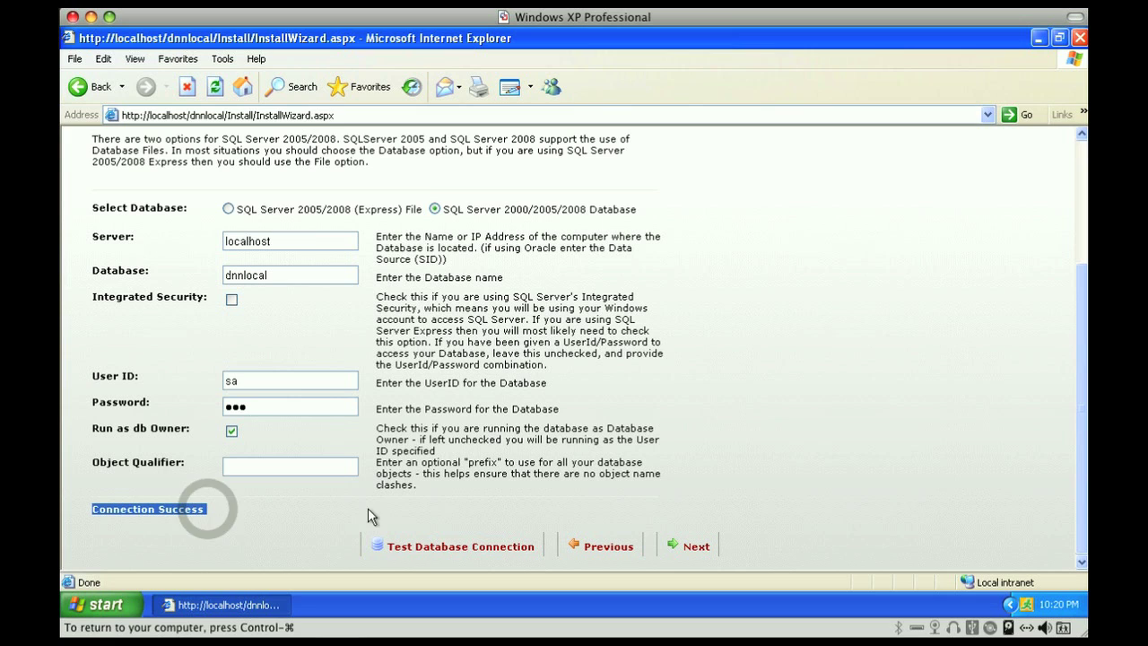
Run the database scripts through version 05.01.01 until Installation of Database Complete appears
click(692, 545)
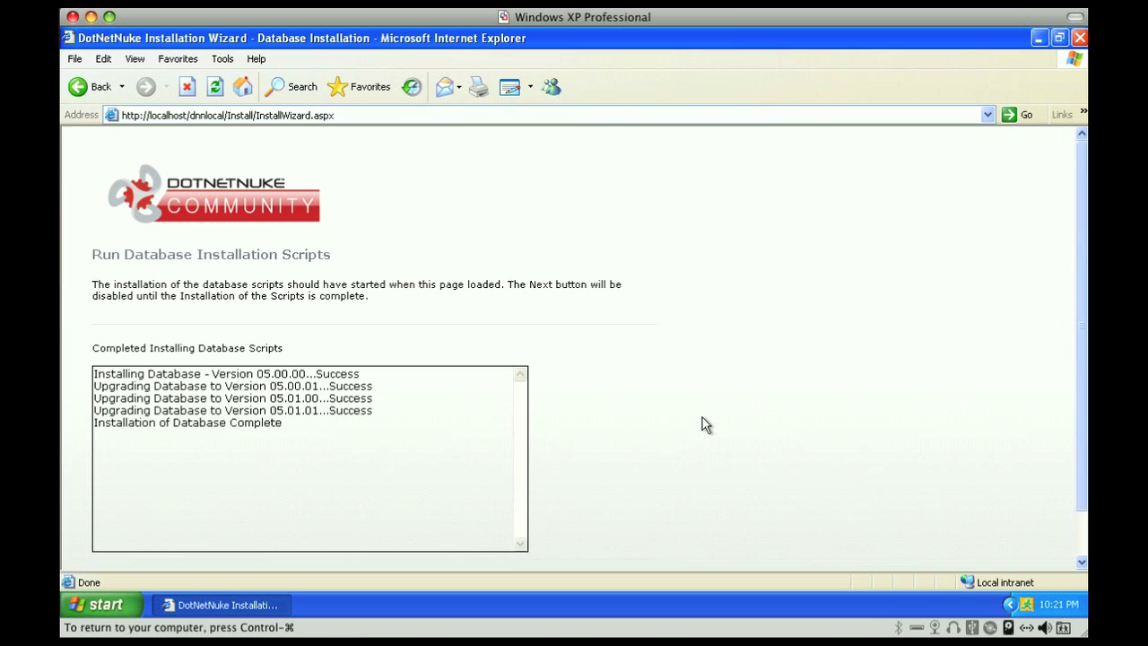
scroll(703, 421, down, 1)
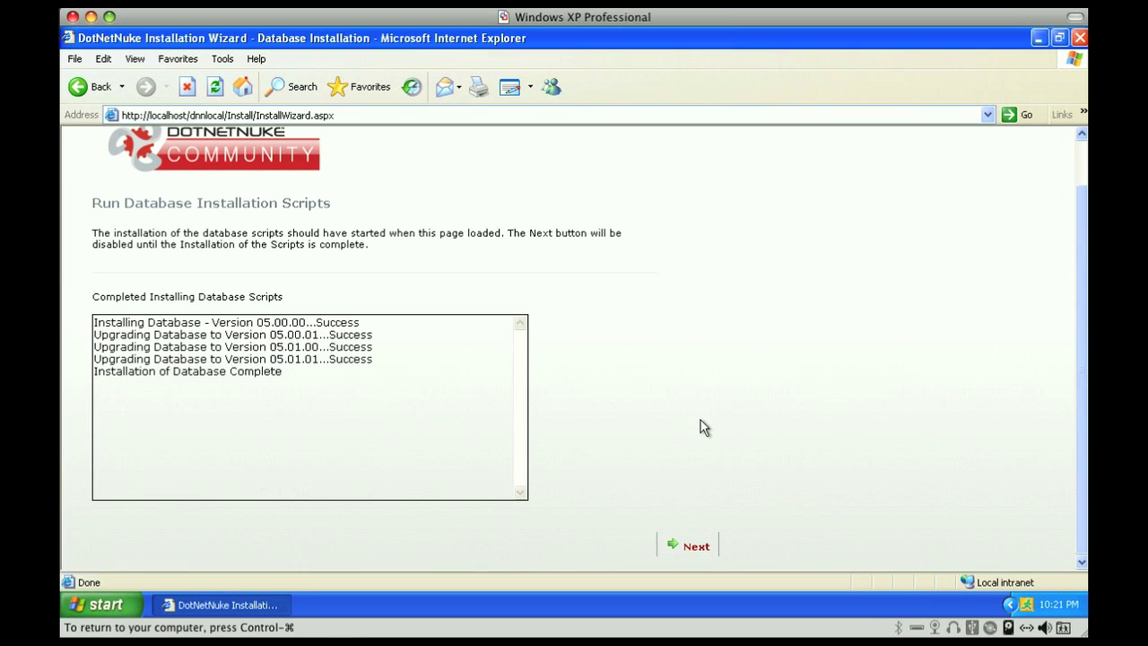
On the host account page, enter the host password and the host e-mail address
click(696, 546)
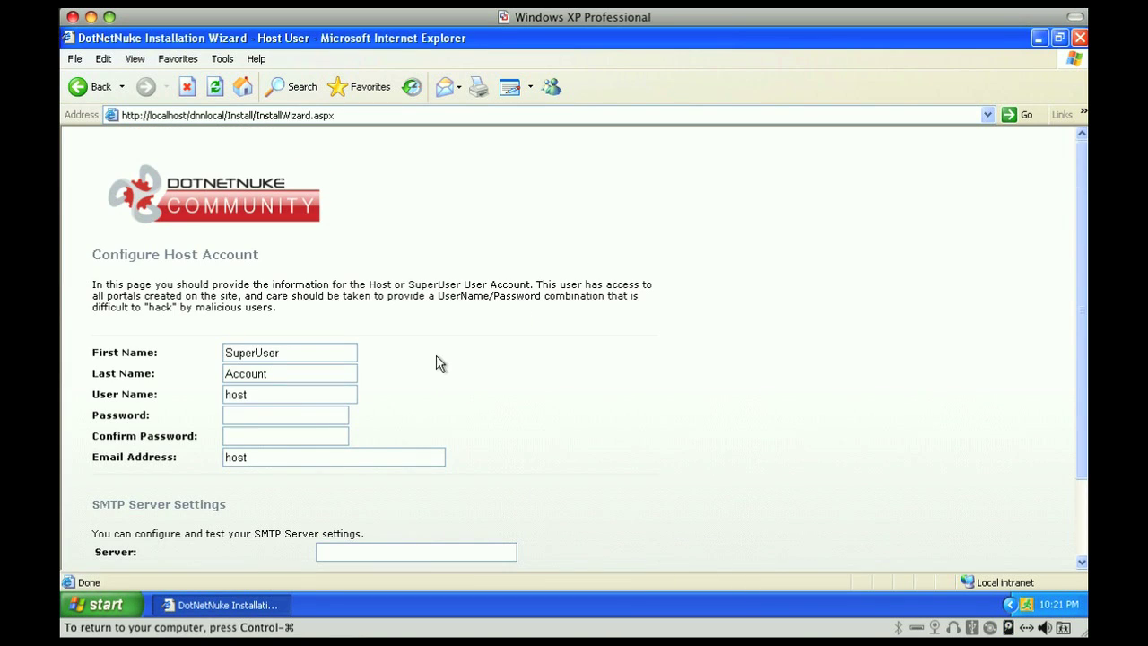
click(273, 413)
text(host)
key(Tab)
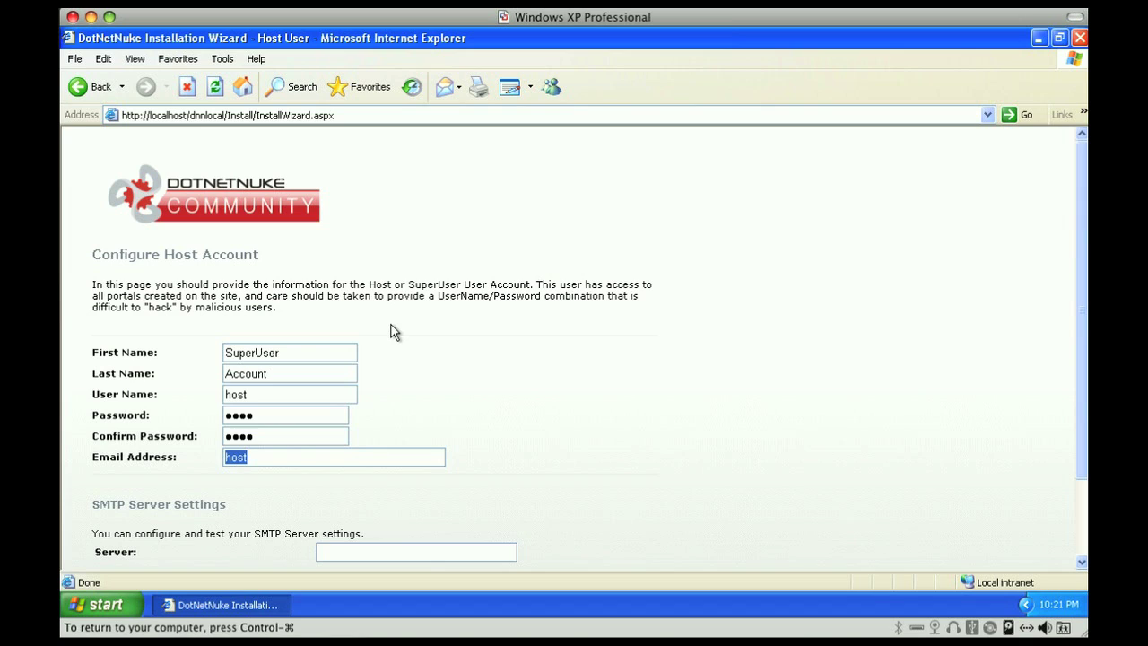
text(ho)
text(host.)
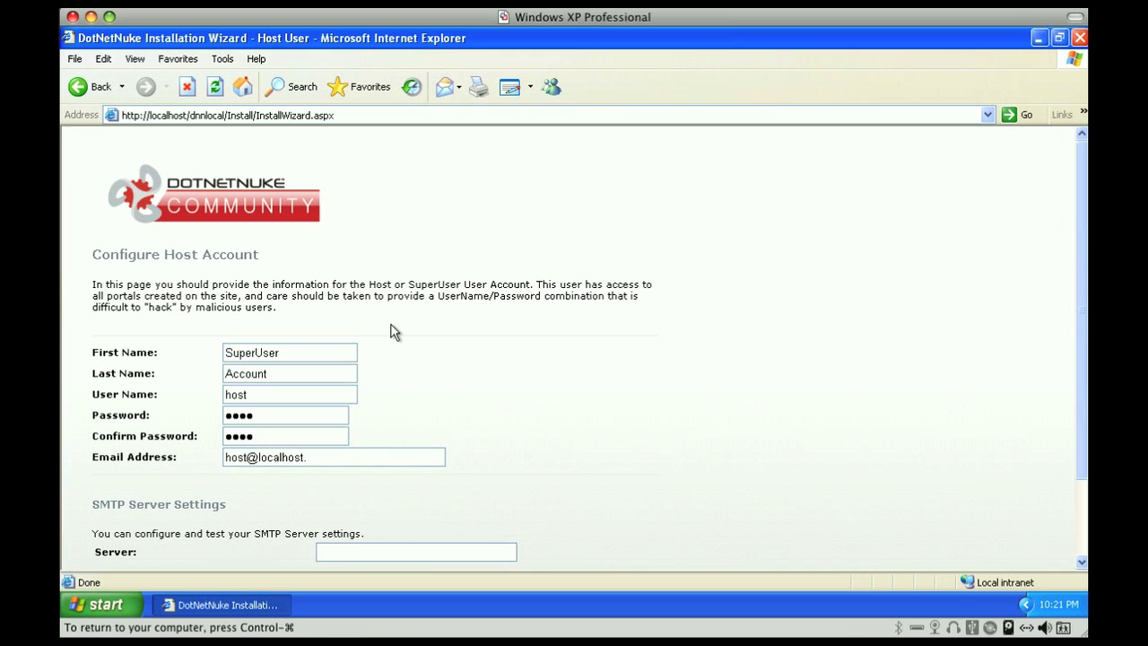
key(BackSpace)
key(BackSpace)
key(BackSpace)
key(BackSpace)
key(BackSpace)
key(BackSpace)
key(BackSpace)
key(BackSpace)
key(BackSpace)
text(@)
key(BackSpace)
key(BackSpace)
key(BackSpace)
key(BackSpace)
text(ahoo.com)
Set the SMTP server to localhost and submit the host account form
scroll(394, 332, down, 2)
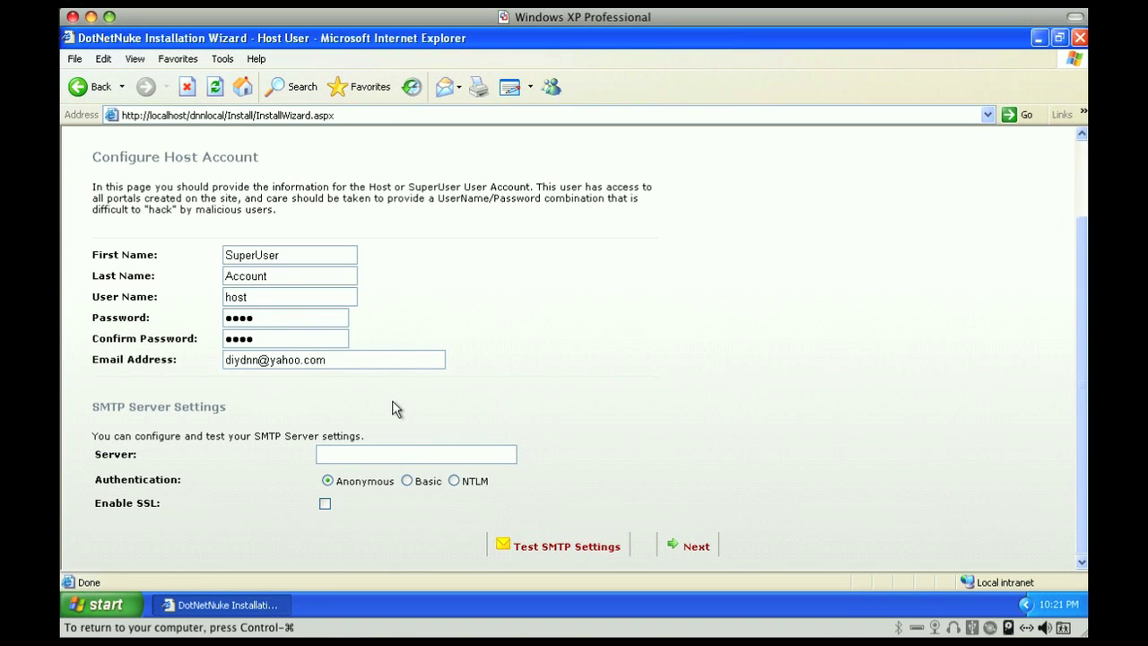
click(377, 455)
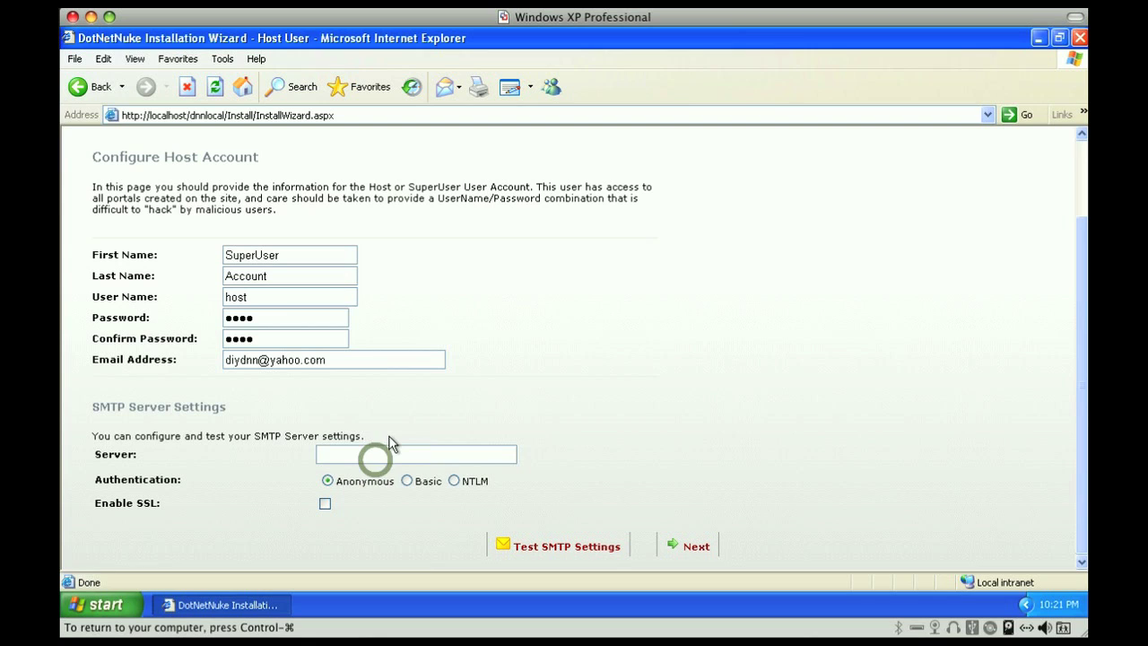
text(localhost)
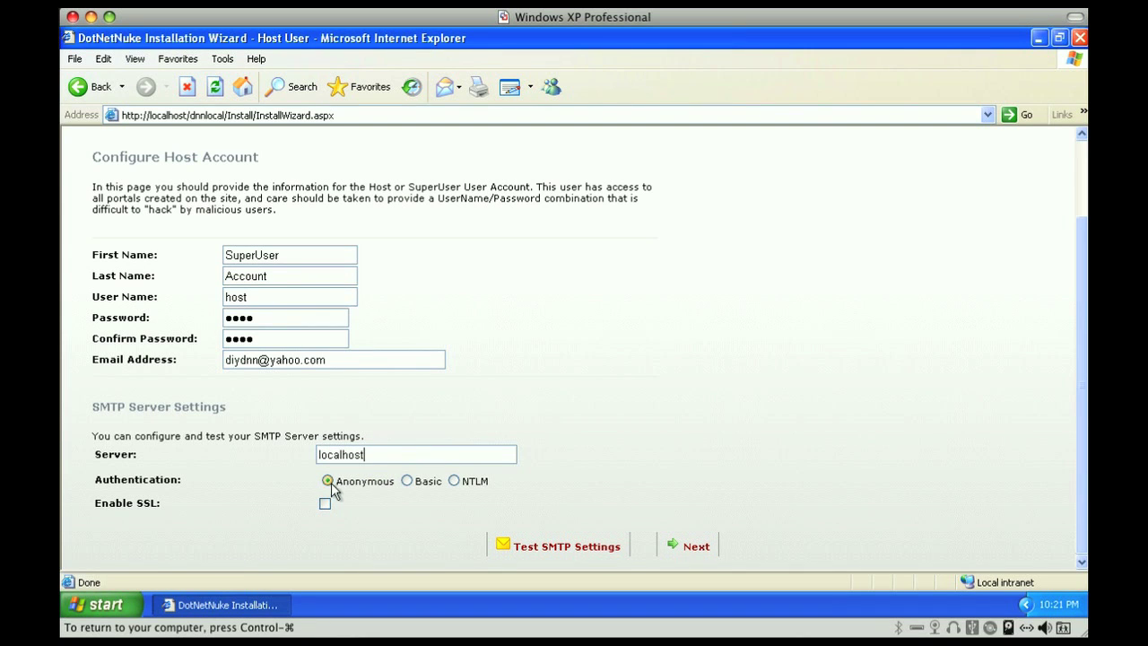
click(694, 549)
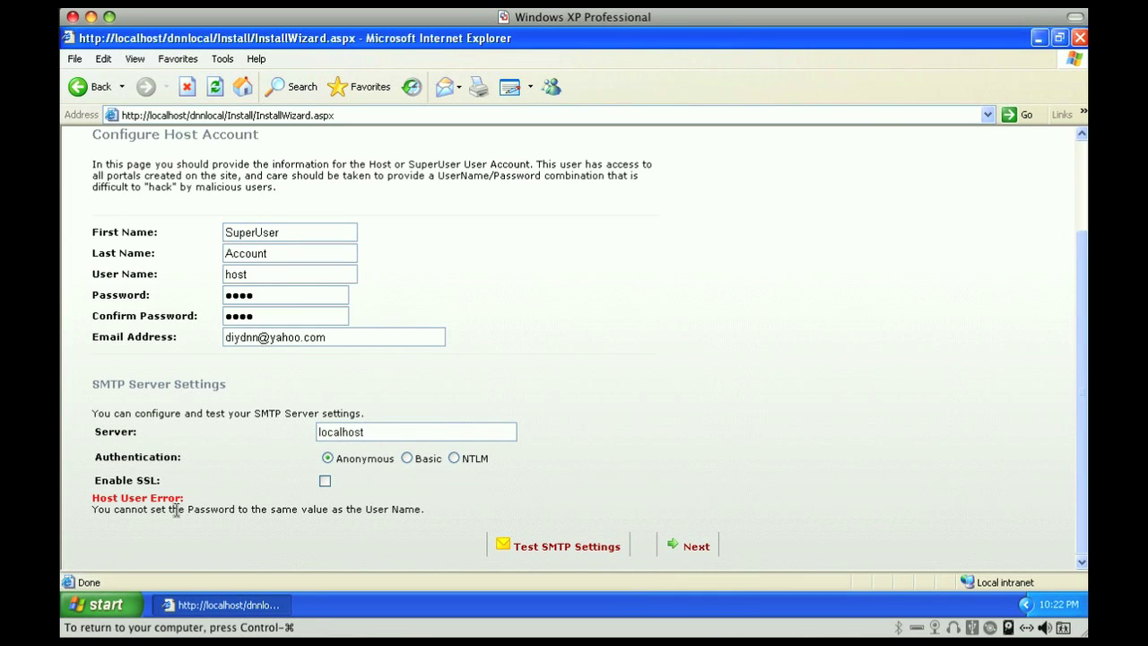
Lengthen the host password and its confirmation so they differ from the user name, then resubmit
drag(169, 510, 330, 509)
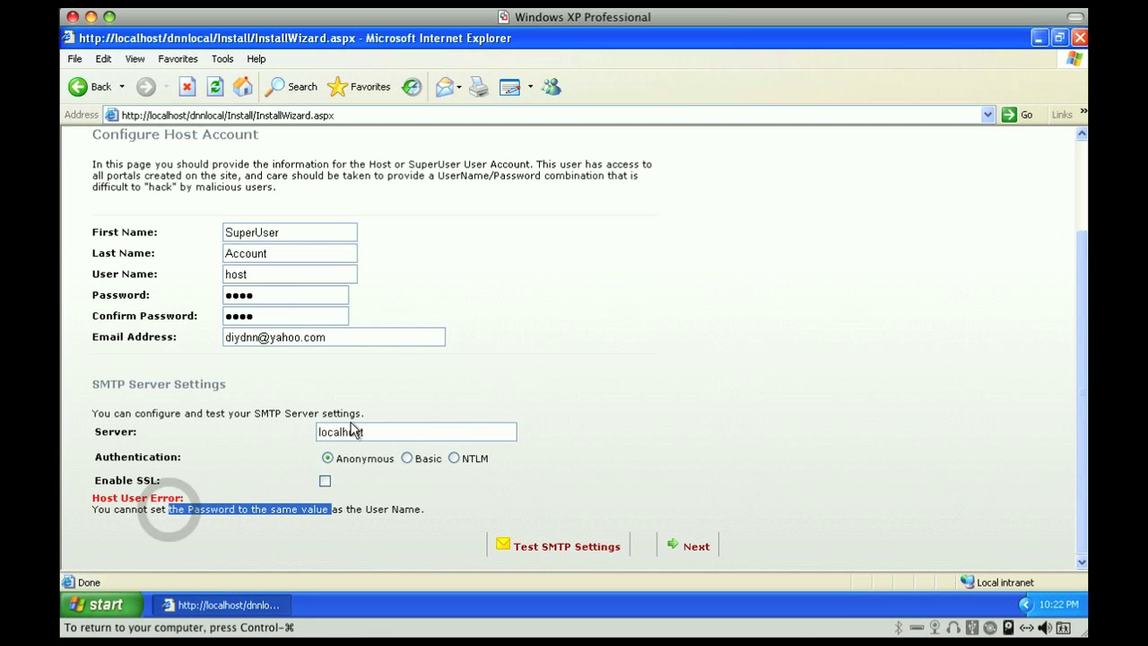
click(290, 294)
text(123)
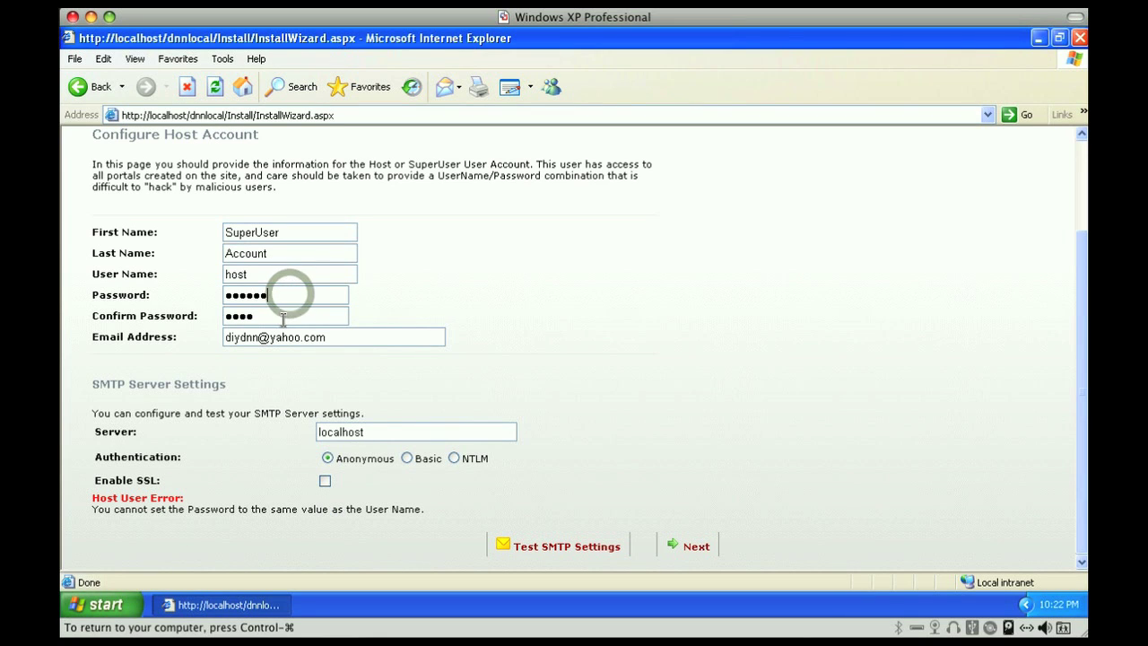
click(274, 316)
text(123)
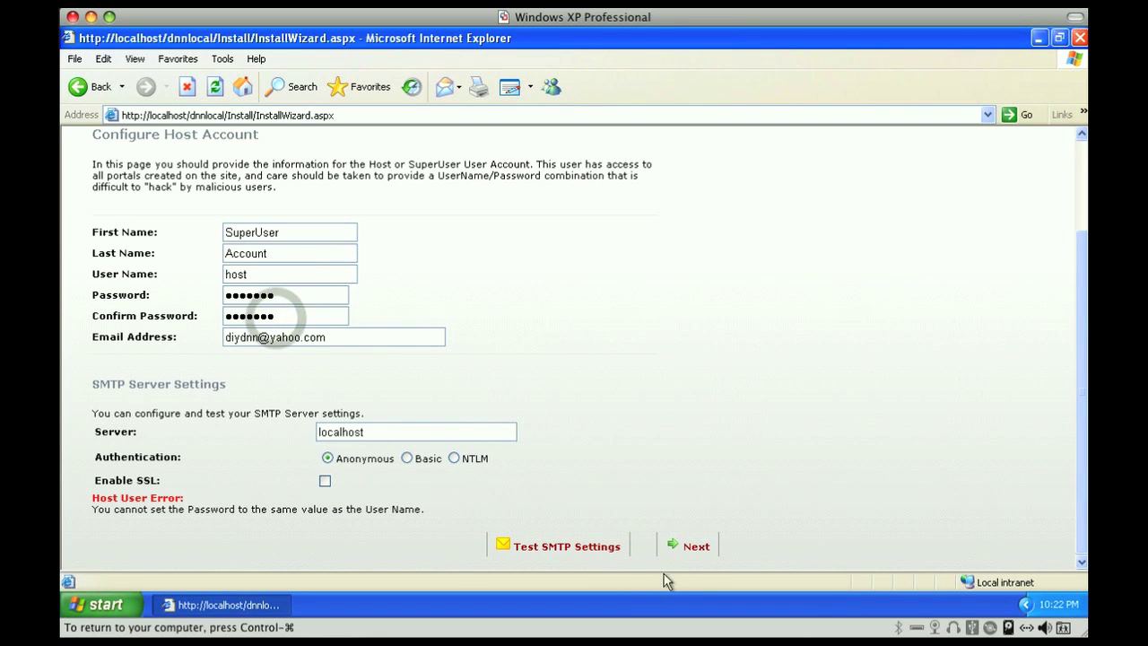
click(693, 545)
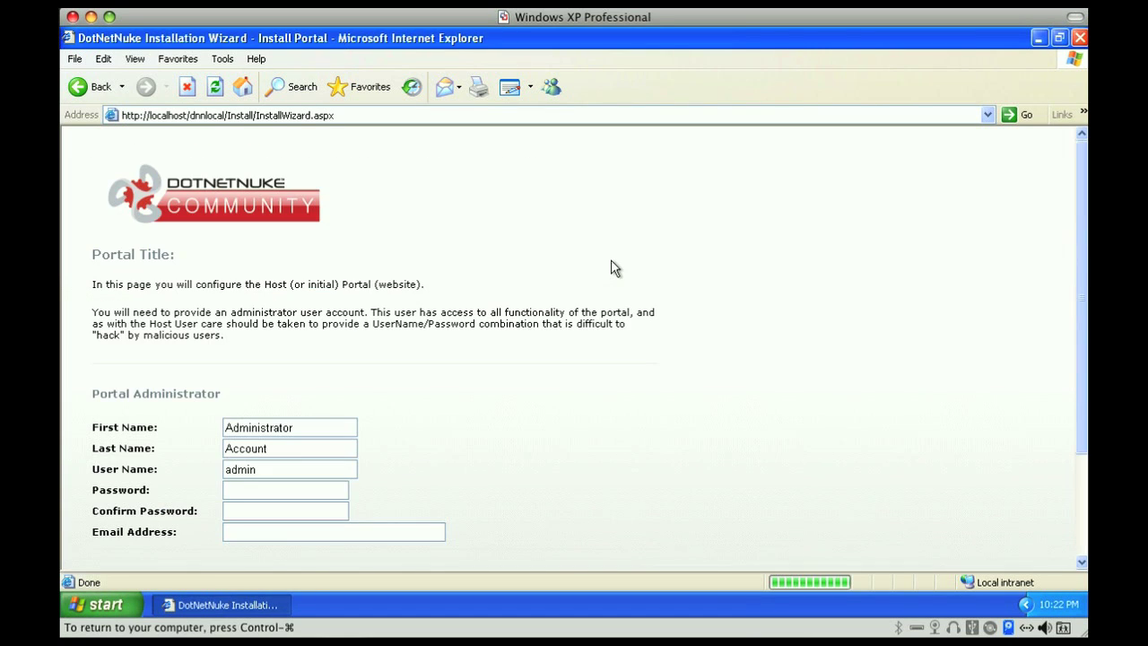
Enter the administrator password and e-mail, keep portal title My Website, and submit
click(313, 491)
text(admin)
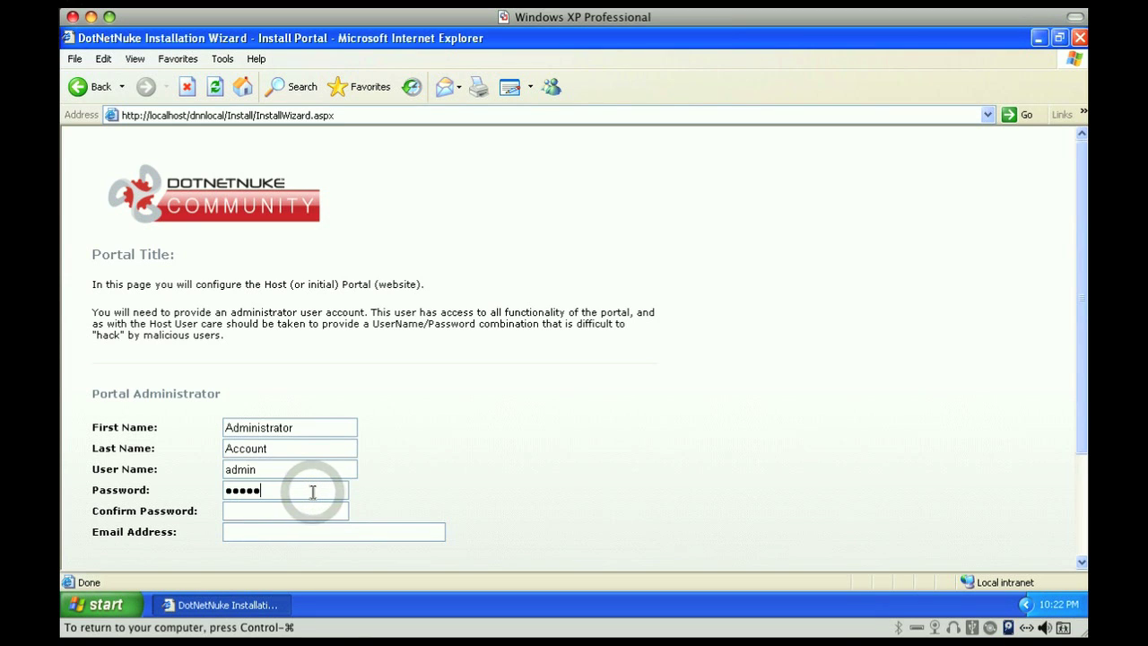
text(123admin)
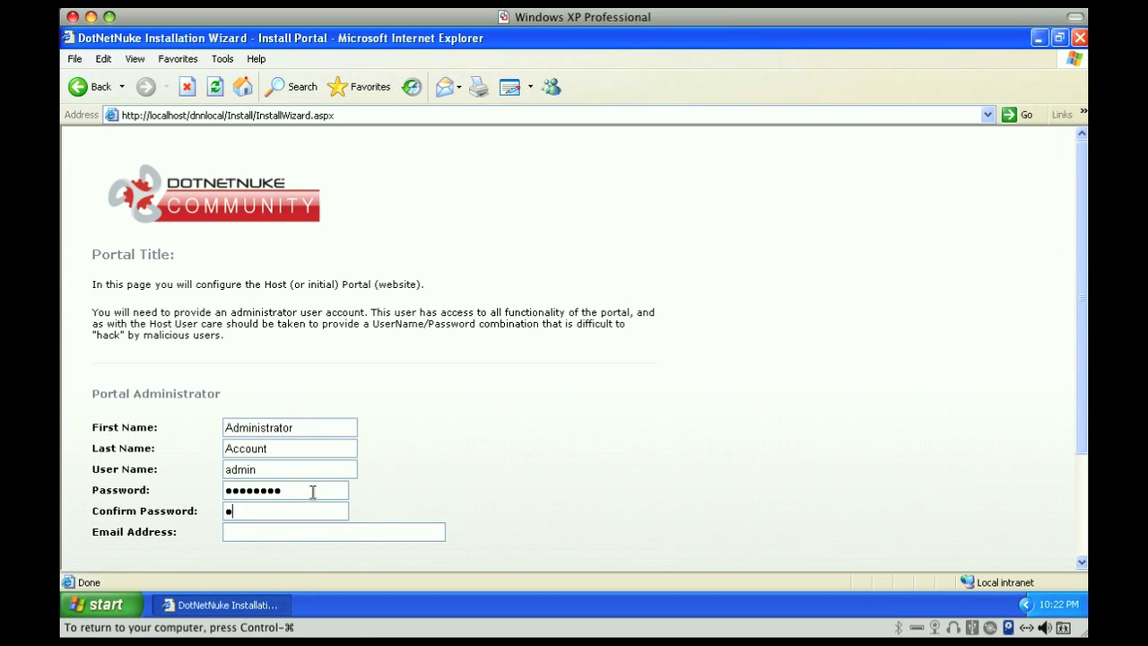
text(123)
key(Tab)
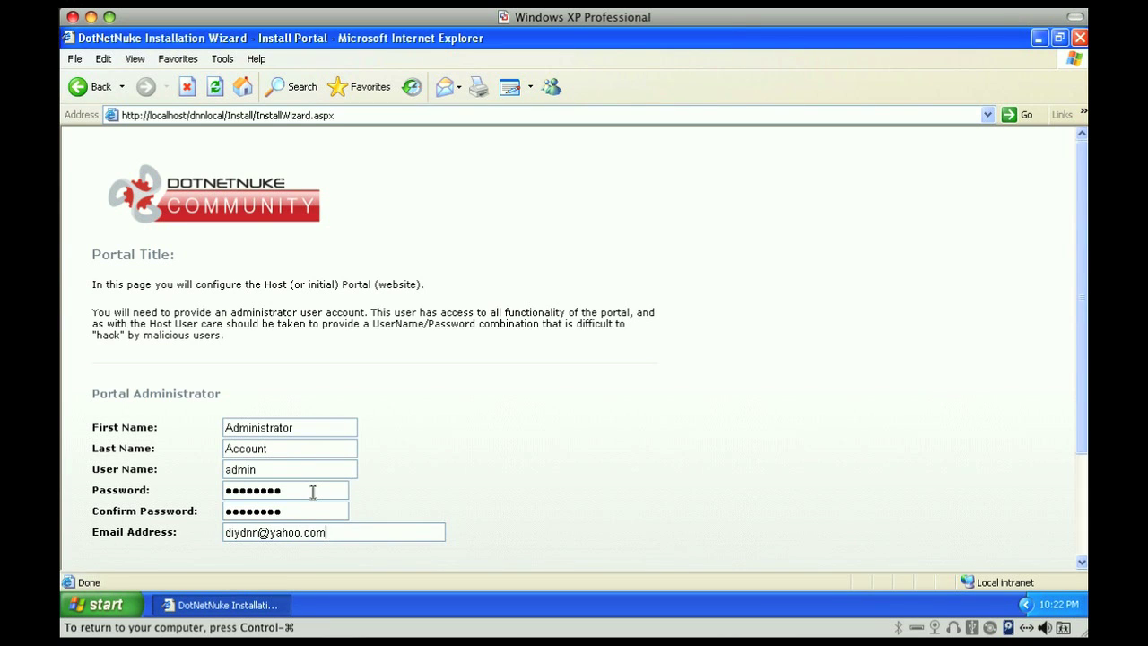
scroll(313, 492, down, 3)
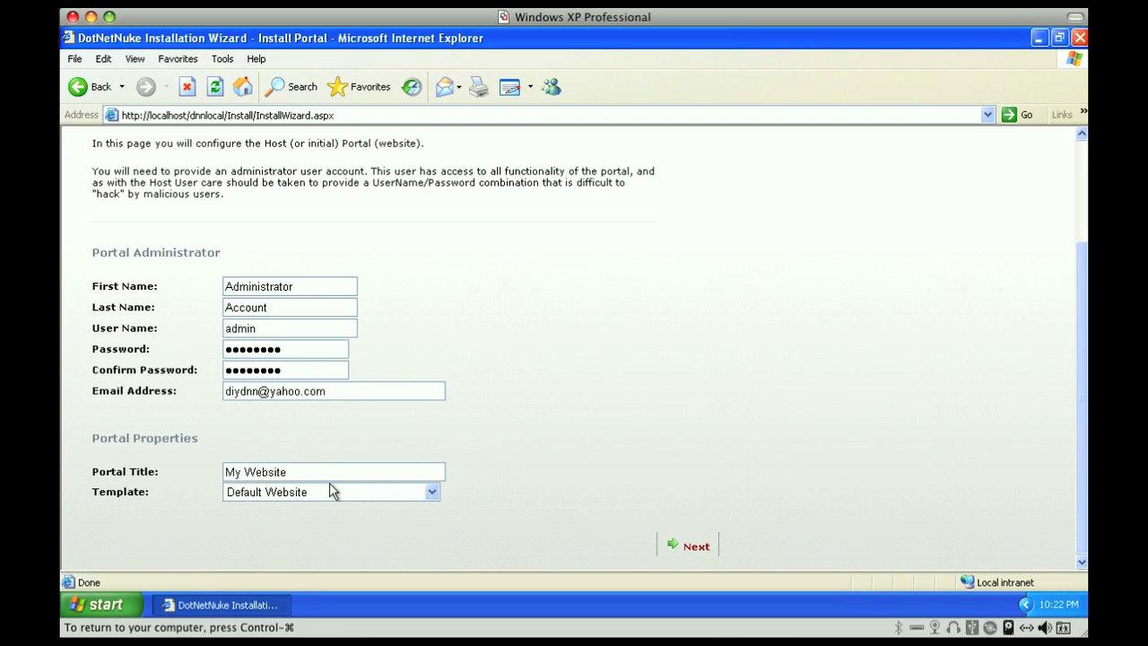
click(699, 548)
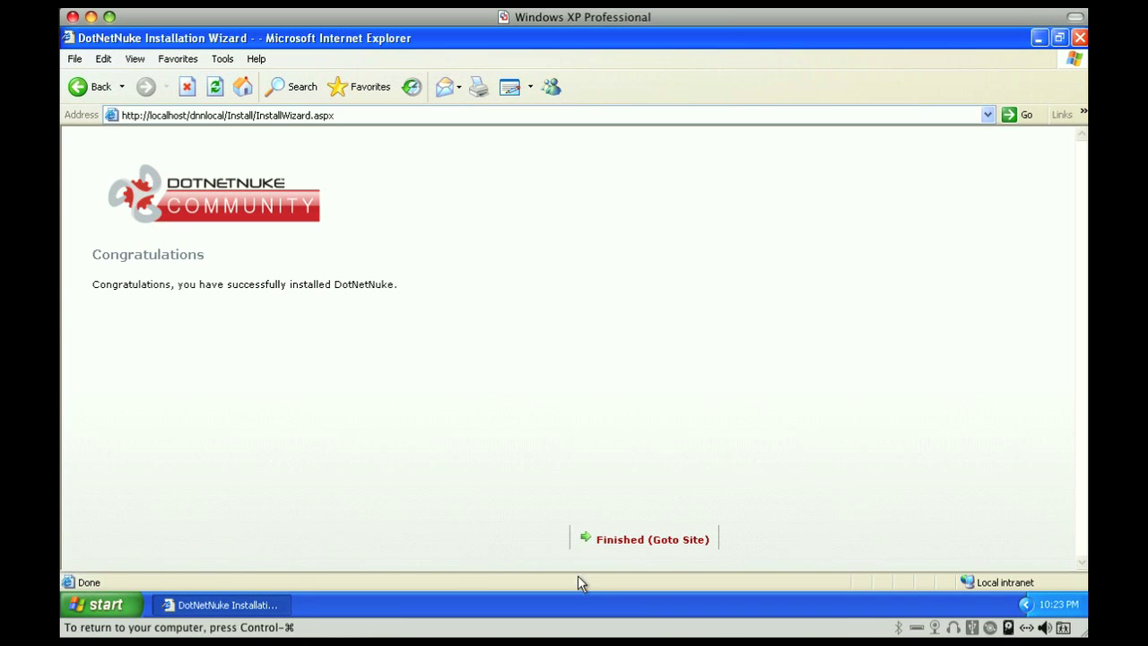
Go from the Congratulations page to the newly installed site
click(640, 544)
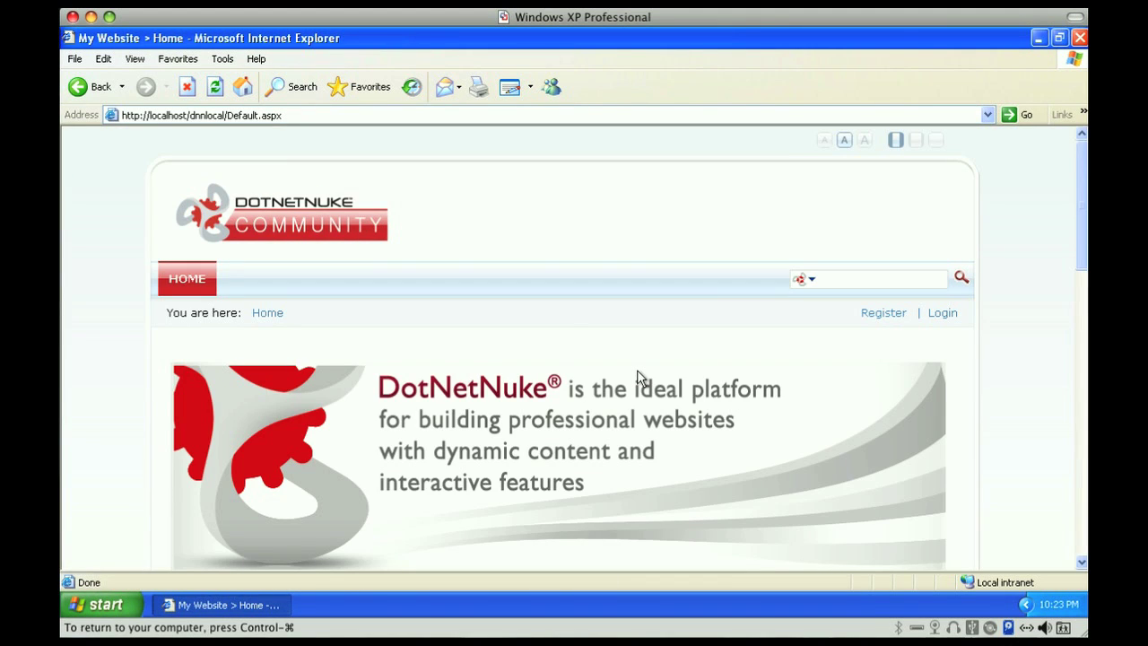
Scroll down the new My Website home page to view its Community, Marketplace and Training sections
scroll(642, 375, down, 10)
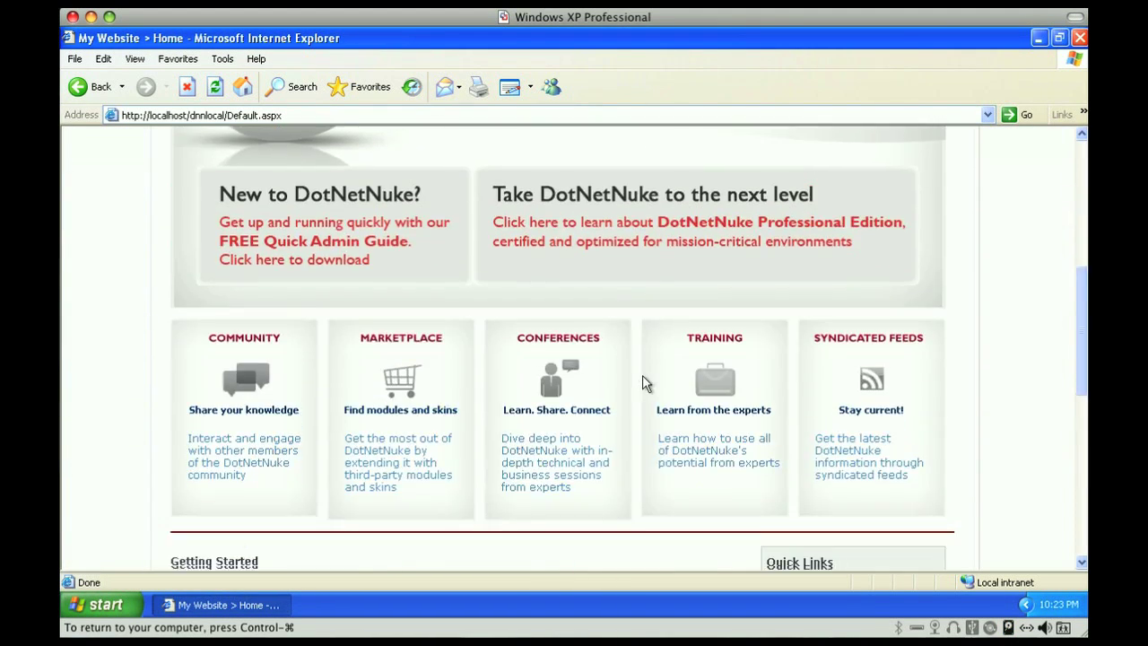